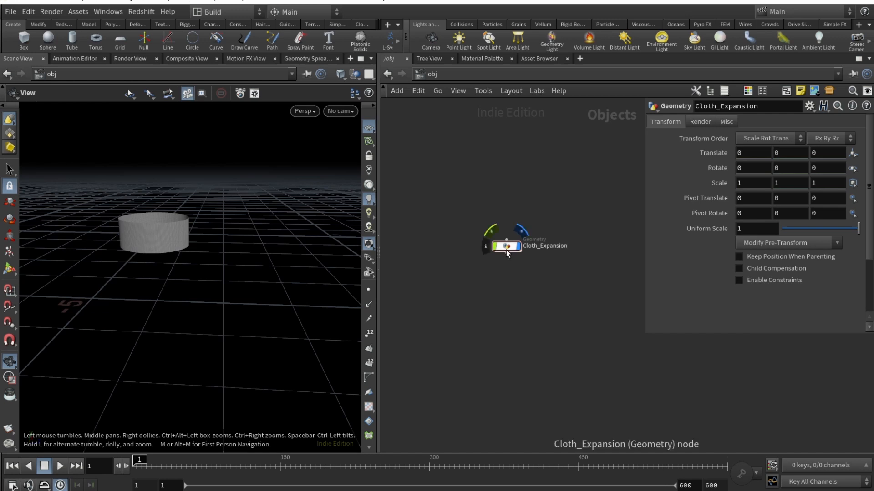
Step: Open the Cloth_Expansion geometry network, display tube1 with its parameters, and examine the density of its mesh
{"action": "double_click", "coordinate": [510, 247]}
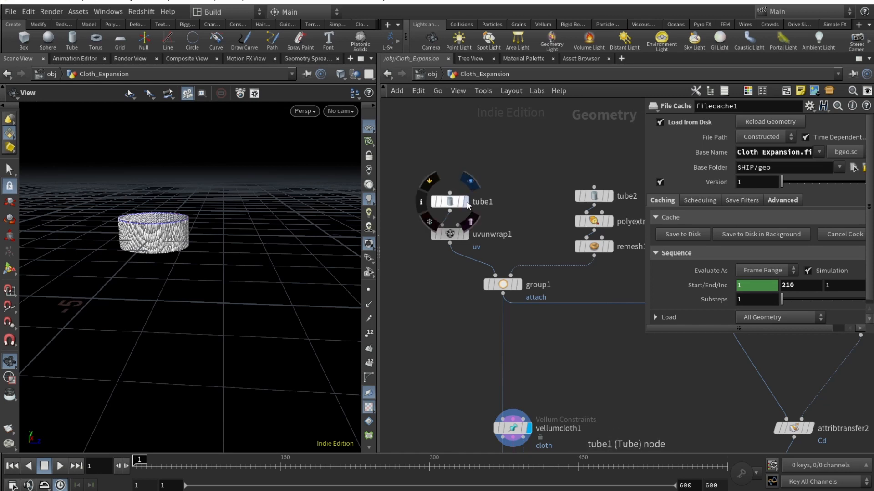
{"action": "left_click", "coordinate": [467, 202]}
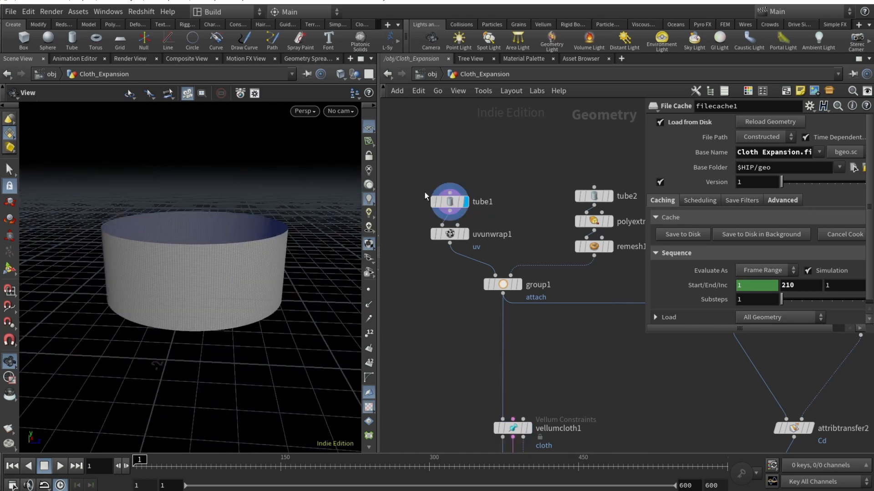
{"action": "left_click", "coordinate": [443, 201]}
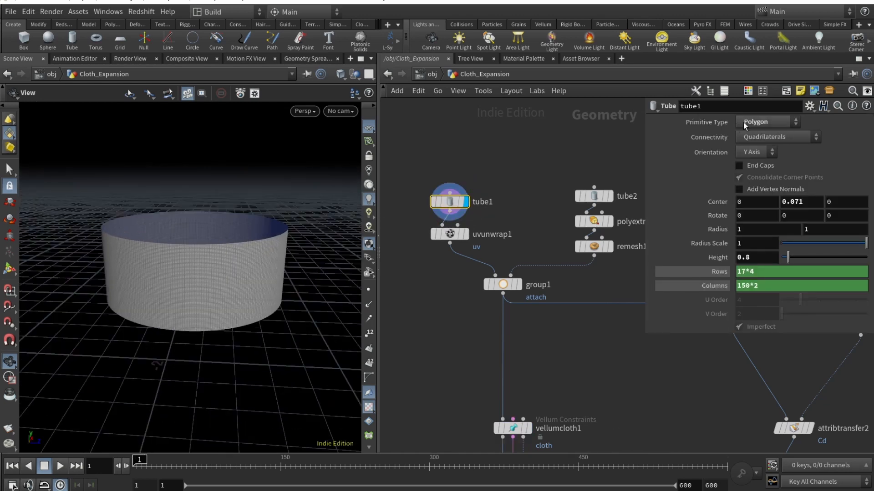
{"action": "left_click", "coordinate": [804, 203]}
{"action": "left_click_drag", "start_coordinate": [221, 293], "coordinate": [374, 285]}
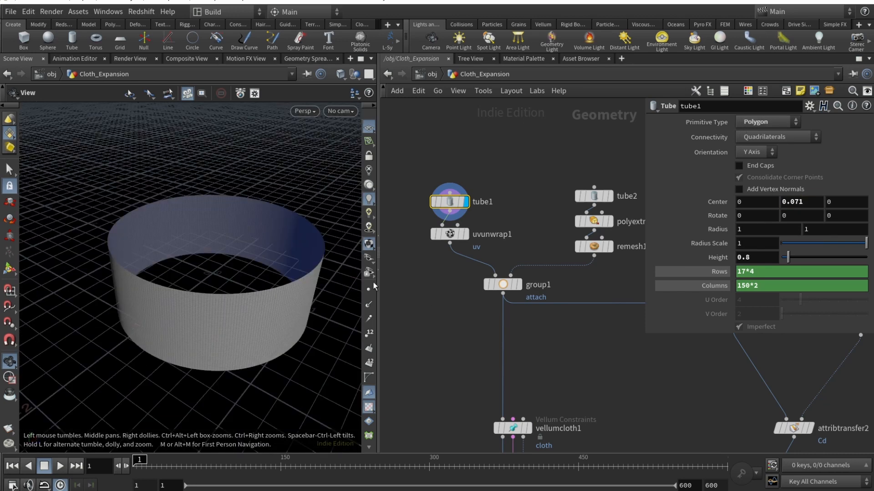
{"action": "left_click", "coordinate": [769, 274]}
{"action": "left_click_drag", "start_coordinate": [229, 317], "coordinate": [229, 310]}
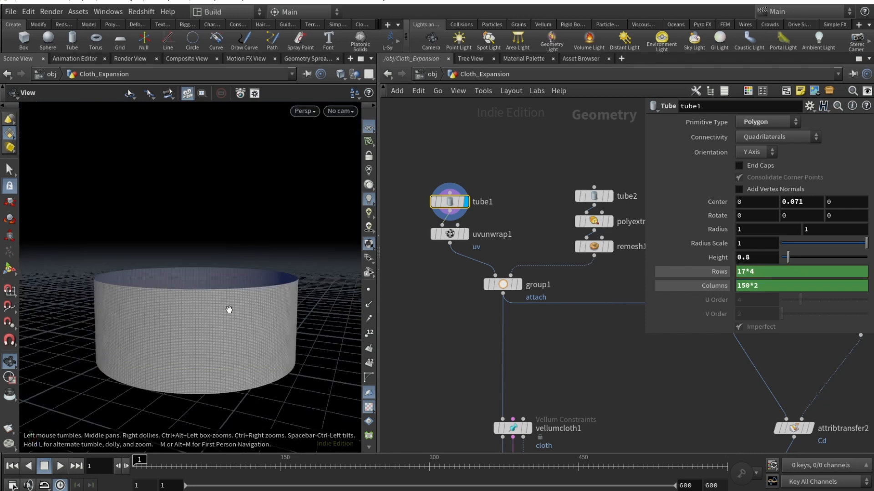
{"action": "scroll", "coordinate": [227, 310], "scroll_direction": "up", "scroll_amount": 5}
{"action": "scroll", "coordinate": [208, 239], "scroll_direction": "down", "scroll_amount": 10}
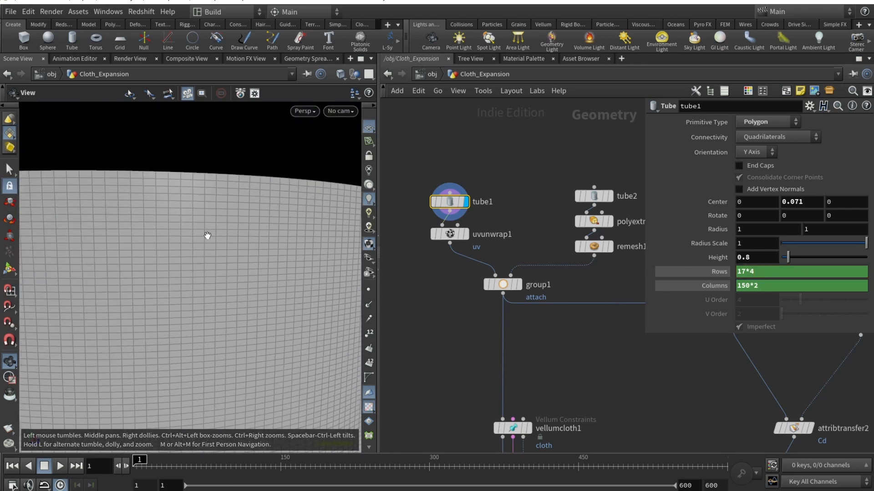
{"action": "left_click_drag", "start_coordinate": [208, 237], "coordinate": [197, 260]}
Step: Set tube1's rows to 17 and its columns to 150
{"action": "left_click", "coordinate": [778, 278]}
{"action": "left_click", "coordinate": [781, 273]}
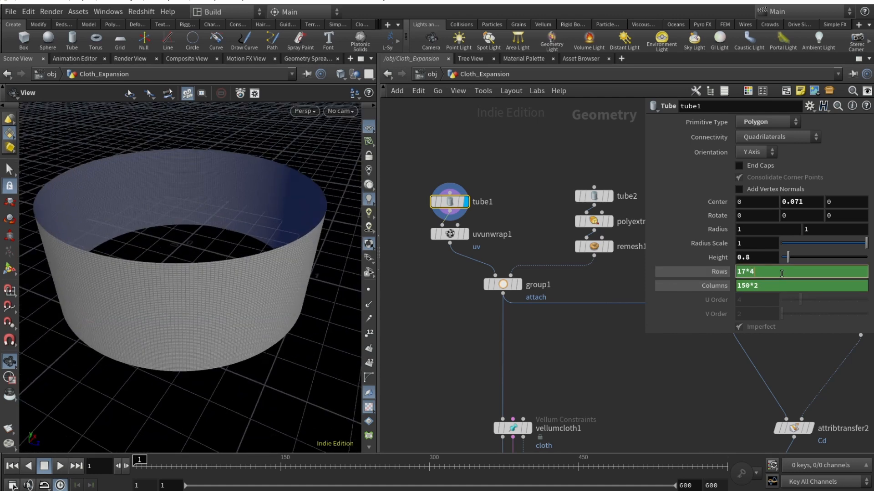
{"action": "key", "text": "Return"}
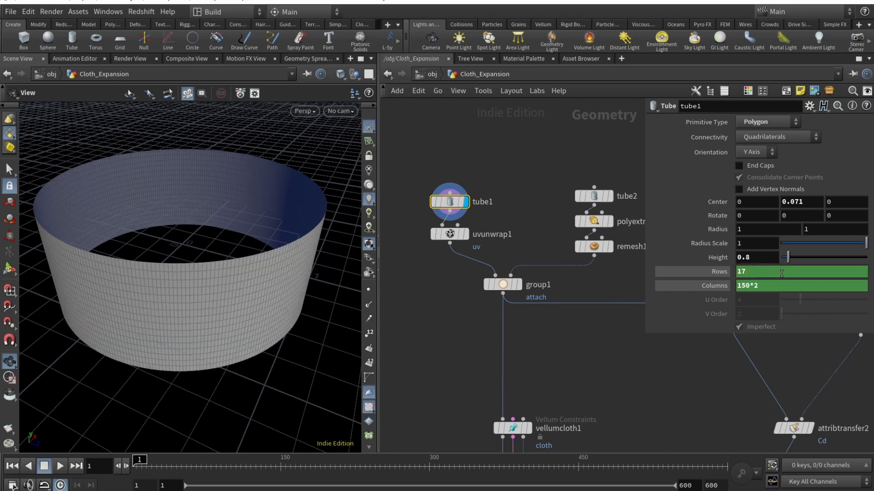
{"action": "left_click", "coordinate": [779, 282]}
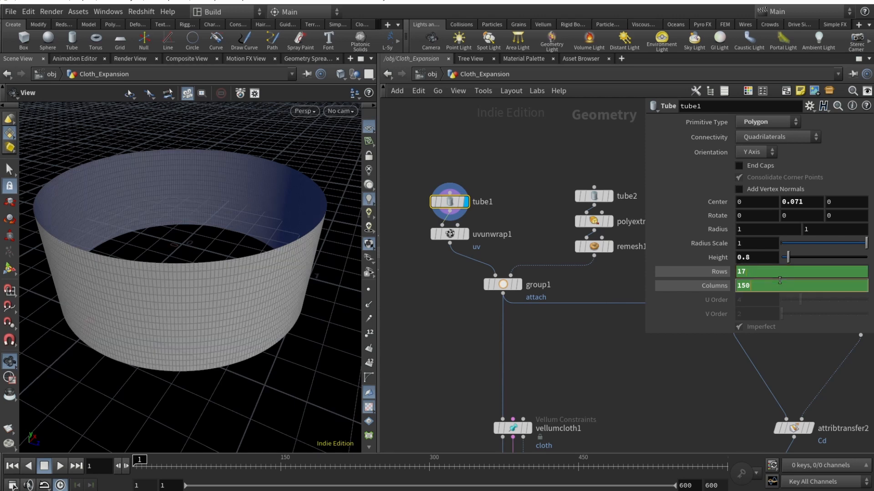
{"action": "key", "text": "Return"}
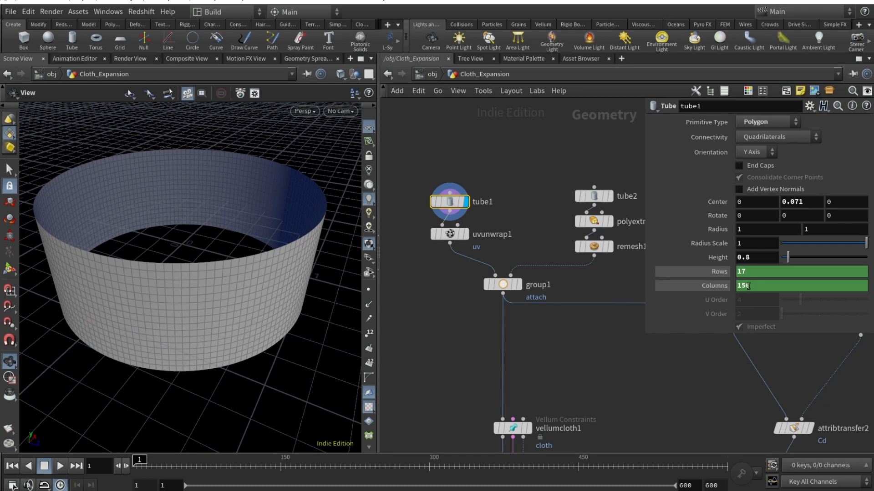
{"action": "left_click_drag", "start_coordinate": [219, 319], "coordinate": [326, 277]}
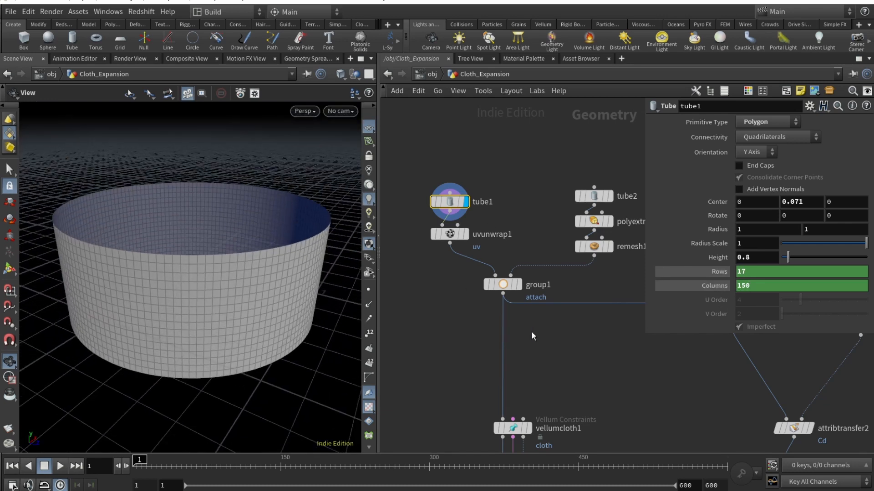
Step: Display uvunwrap1 with its parameters and examine the UV checker pattern around the tube
{"action": "middle_click_drag", "start_coordinate": [532, 332], "coordinate": [481, 335]}
{"action": "left_click", "coordinate": [415, 236]}
{"action": "left_click", "coordinate": [403, 236]}
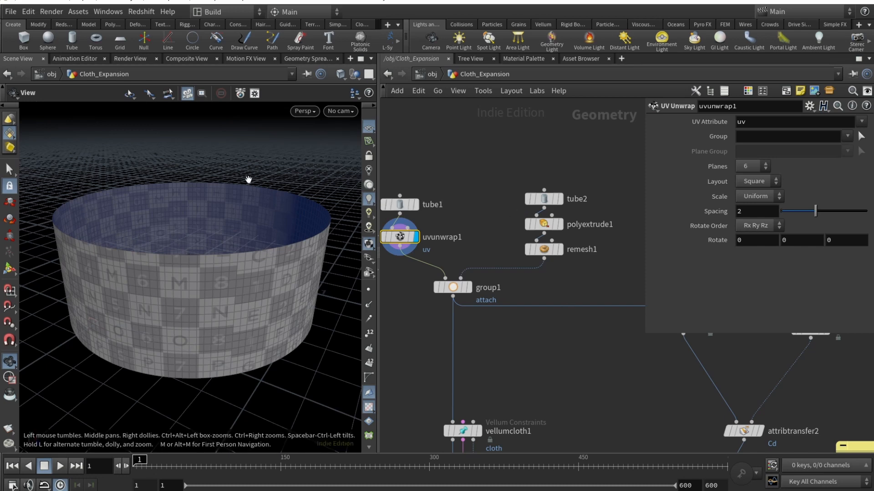
{"action": "left_click_drag", "start_coordinate": [271, 255], "coordinate": [269, 306]}
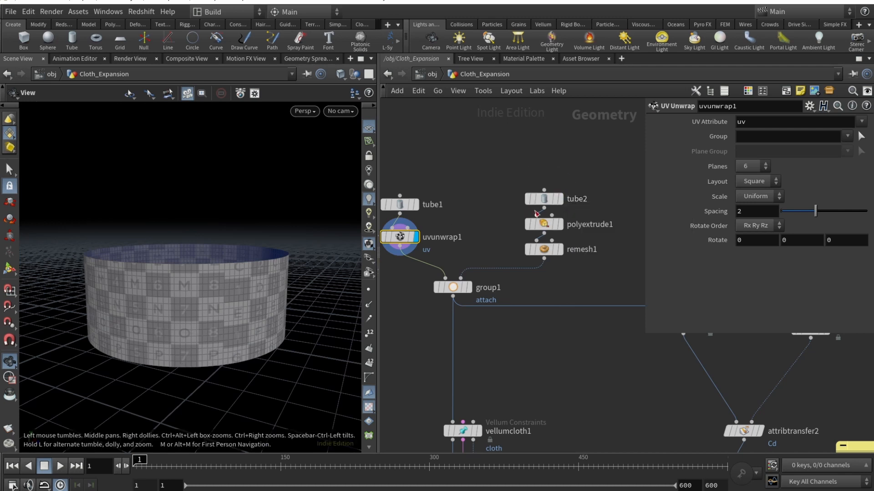
{"action": "left_click_drag", "start_coordinate": [219, 307], "coordinate": [252, 325]}
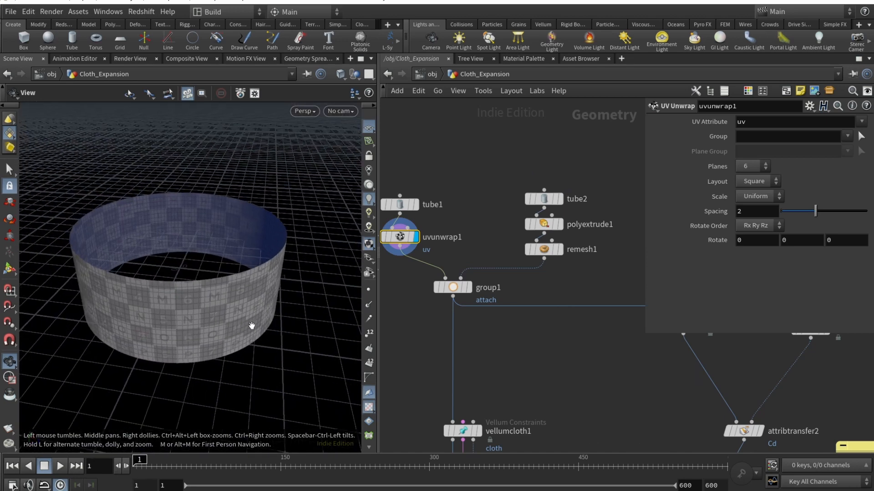
Step: Display tube2, polyextrude1 and remesh1 one after another to examine how the thin ring is built
{"action": "left_click", "coordinate": [560, 199]}
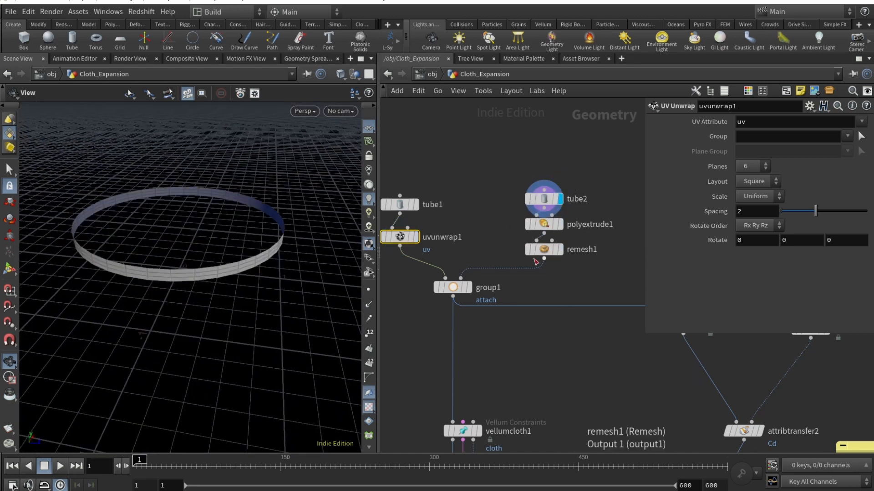
{"action": "left_click_drag", "start_coordinate": [121, 274], "coordinate": [255, 214]}
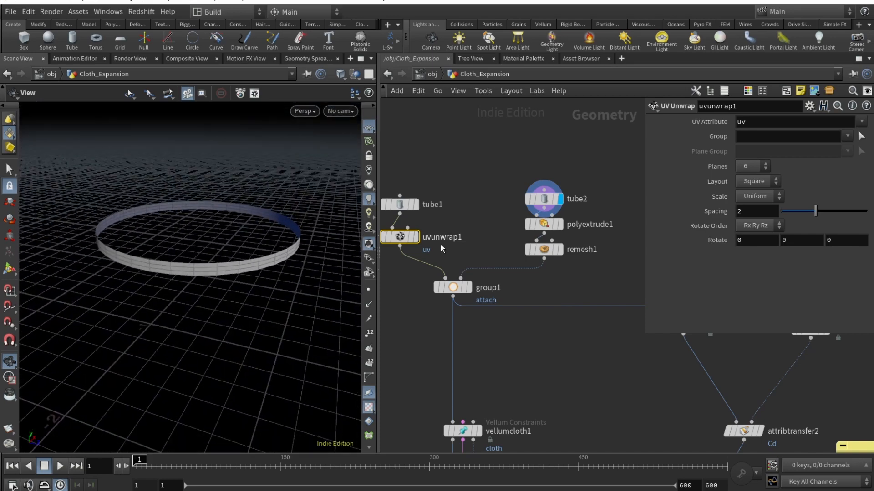
{"action": "left_click", "coordinate": [559, 224]}
{"action": "left_click_drag", "start_coordinate": [205, 272], "coordinate": [209, 294]}
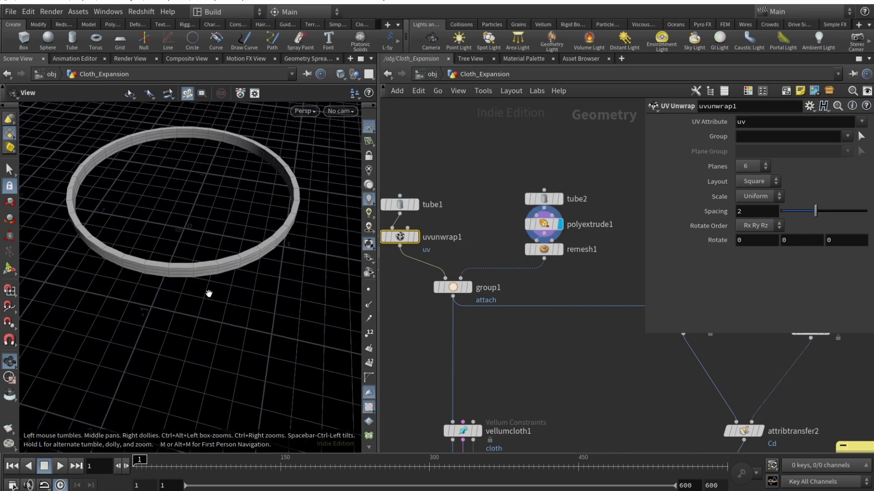
{"action": "left_click", "coordinate": [559, 249]}
{"action": "left_click_drag", "start_coordinate": [275, 287], "coordinate": [164, 292]}
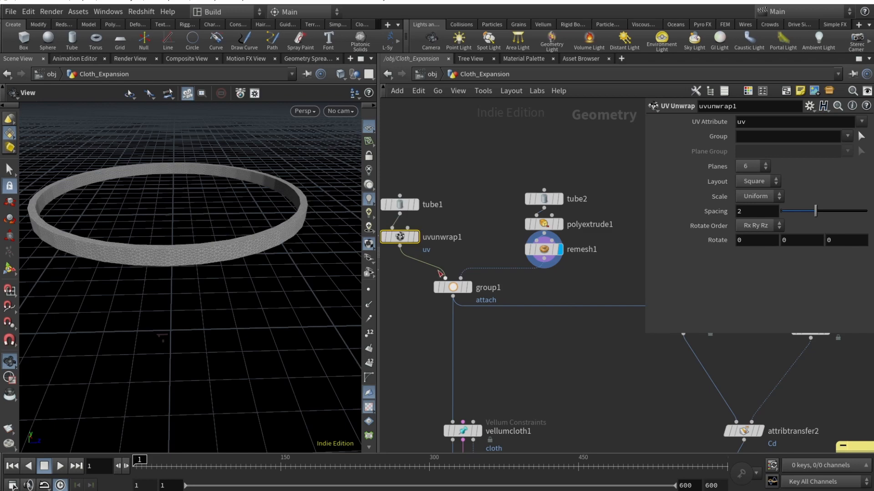
Step: Display group1 and examine the attach points along the tube's upper rim
{"action": "left_click", "coordinate": [468, 287]}
{"action": "mouse_move", "coordinate": [203, 273]}
{"action": "left_mouse_down"}
{"action": "mouse_move", "coordinate": [230, 248]}
{"action": "mouse_move", "coordinate": [211, 265]}
{"action": "left_mouse_up"}
{"action": "right_click_drag", "start_coordinate": [211, 265], "coordinate": [195, 253]}
{"action": "left_click_drag", "start_coordinate": [241, 253], "coordinate": [207, 259]}
{"action": "right_click_drag", "start_coordinate": [207, 259], "coordinate": [255, 248]}
{"action": "scroll", "coordinate": [480, 320], "scroll_direction": "down", "scroll_amount": 4}
{"action": "middle_click_drag", "start_coordinate": [481, 312], "coordinate": [464, 286]}
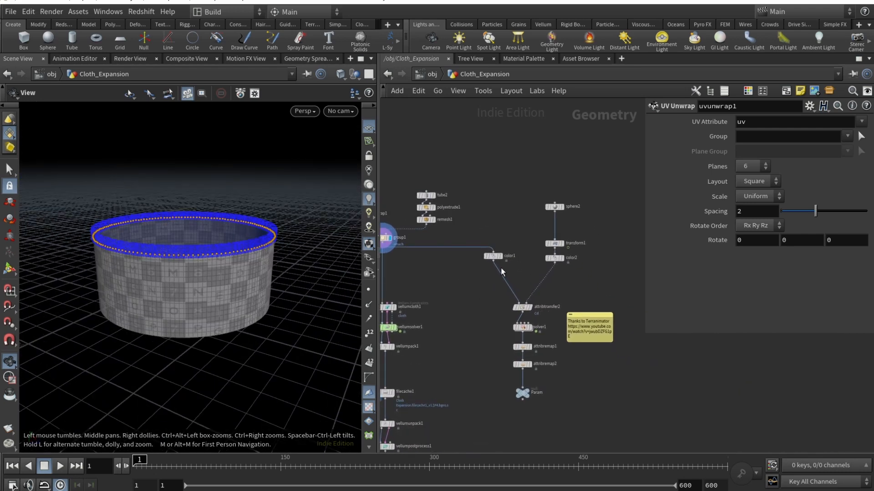
{"action": "left_click_drag", "start_coordinate": [210, 295], "coordinate": [249, 286]}
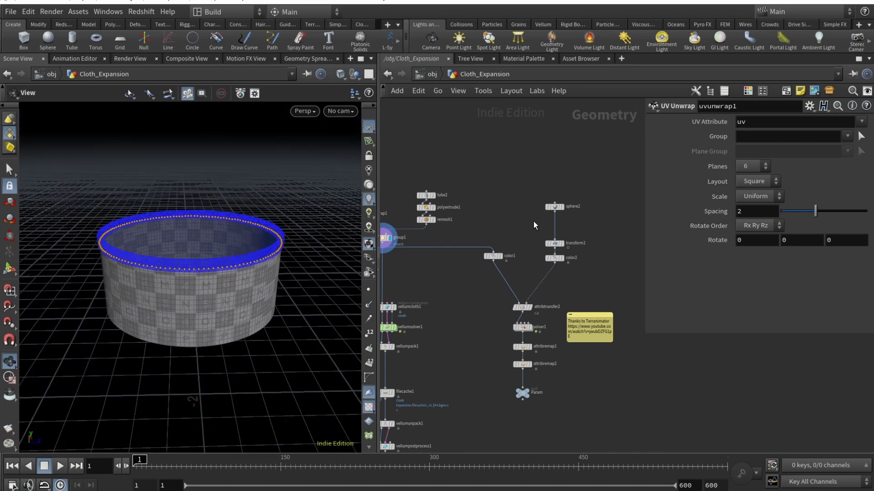
Step: Show color1's parameters and display its result on the tube
{"action": "left_click", "coordinate": [493, 256]}
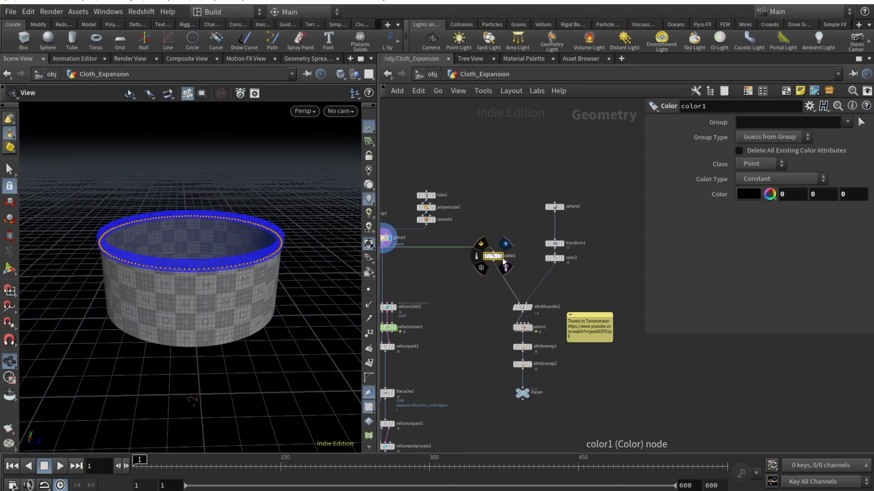
{"action": "left_click", "coordinate": [505, 245]}
{"action": "left_click_drag", "start_coordinate": [185, 304], "coordinate": [282, 284]}
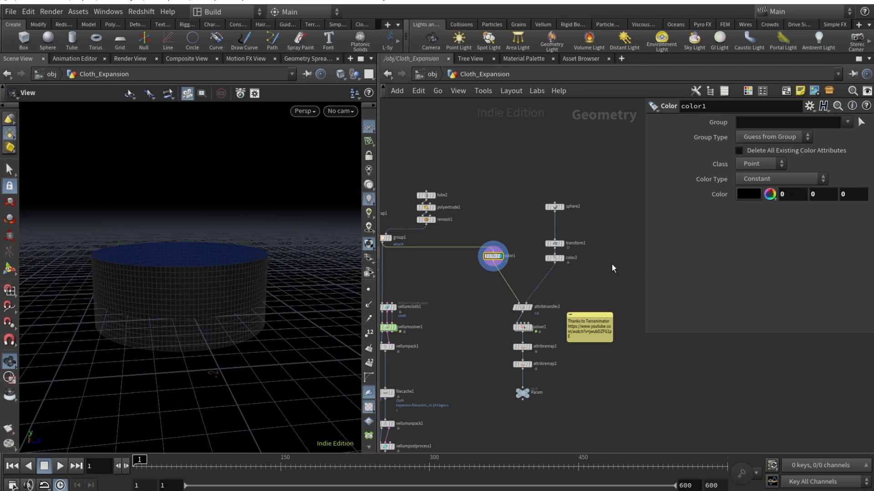
Step: Display sphere2 and transform1 in turn, and scrub the timeline to check the sphere's animated rotation
{"action": "left_click", "coordinate": [564, 206]}
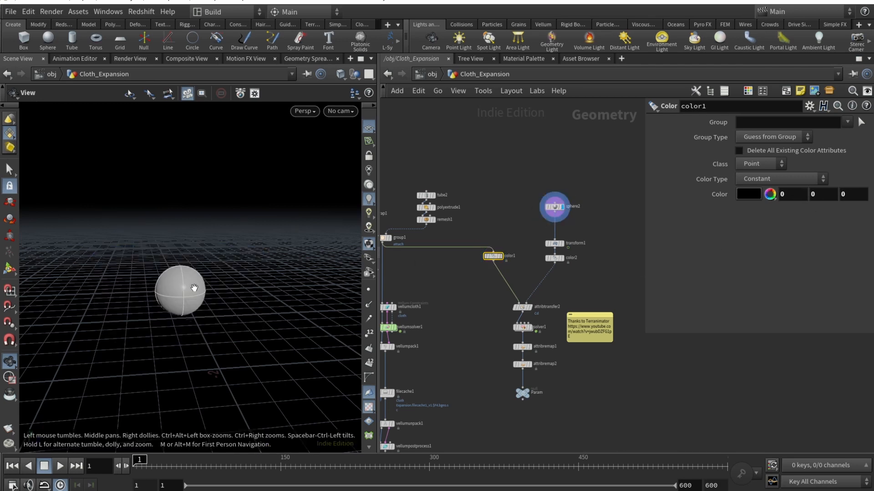
{"action": "left_click_drag", "start_coordinate": [193, 289], "coordinate": [193, 324]}
{"action": "left_click", "coordinate": [566, 232]}
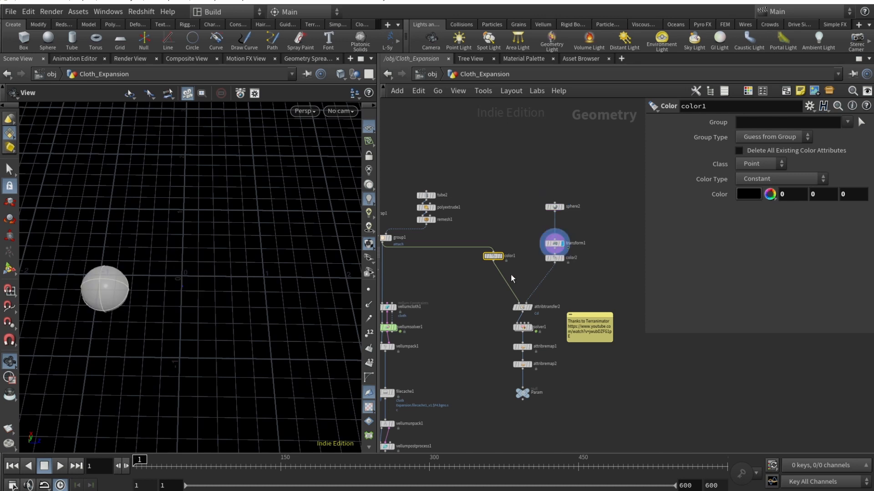
{"action": "left_click", "coordinate": [558, 246]}
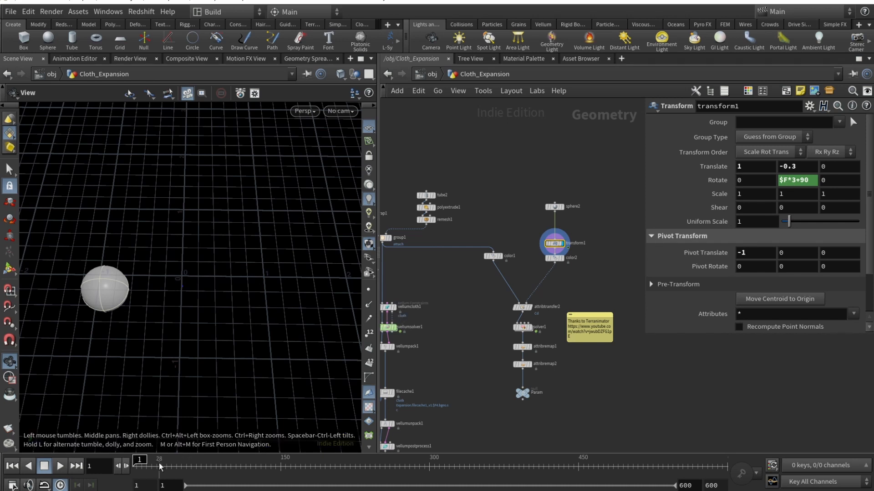
{"action": "mouse_move", "coordinate": [141, 462]}
{"action": "left_mouse_down"}
{"action": "mouse_move", "coordinate": [347, 457]}
{"action": "mouse_move", "coordinate": [139, 461]}
{"action": "left_mouse_up"}
{"action": "left_click_drag", "start_coordinate": [139, 460], "coordinate": [141, 460]}
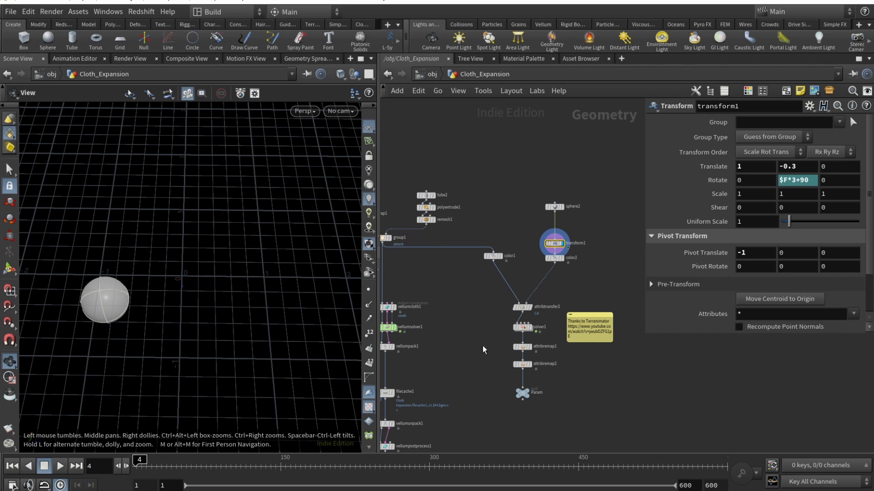
Step: Display color2 with its parameters, and review the attribute and condition settings of attribtransfer2
{"action": "left_click", "coordinate": [563, 258]}
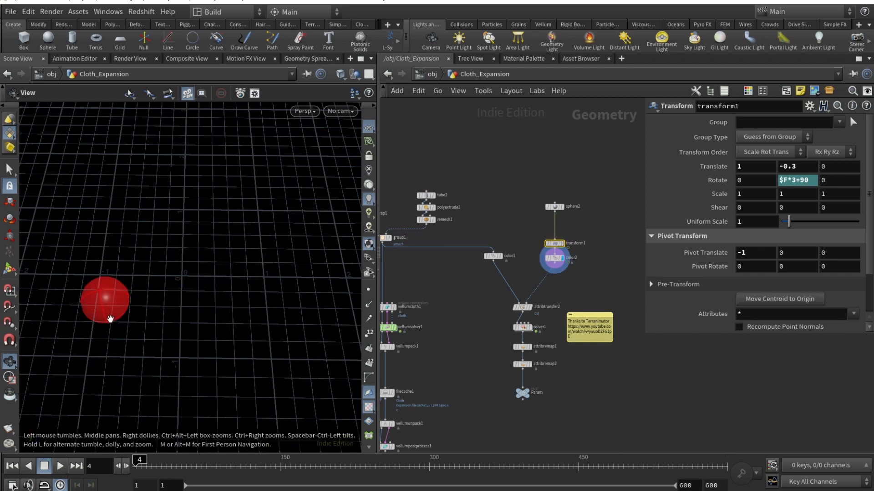
{"action": "left_click", "coordinate": [555, 258]}
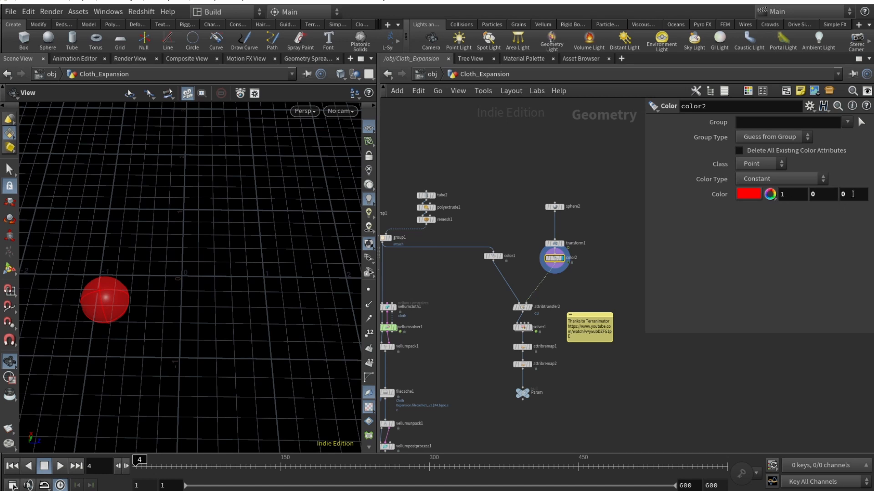
{"action": "left_click", "coordinate": [524, 309]}
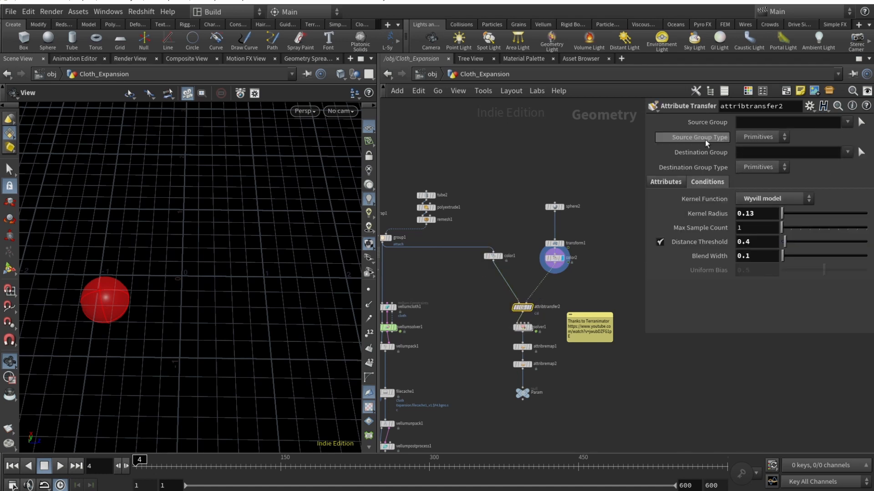
{"action": "left_click", "coordinate": [649, 182]}
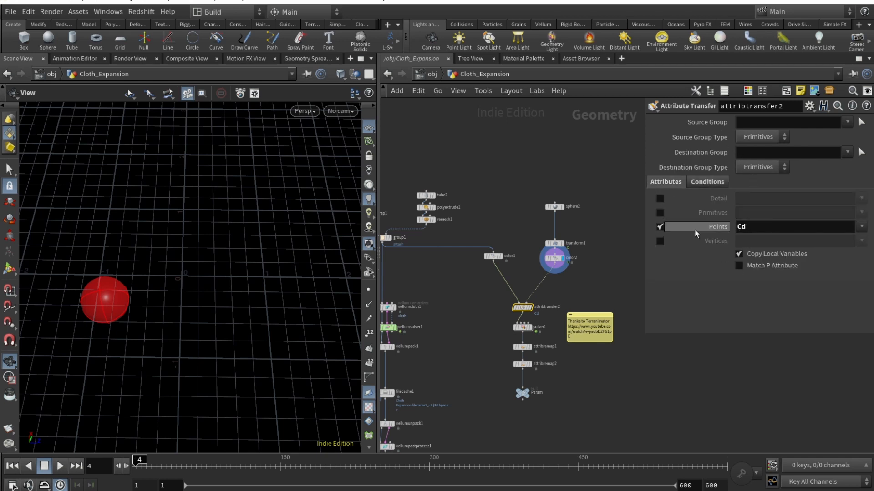
{"action": "left_click", "coordinate": [707, 182]}
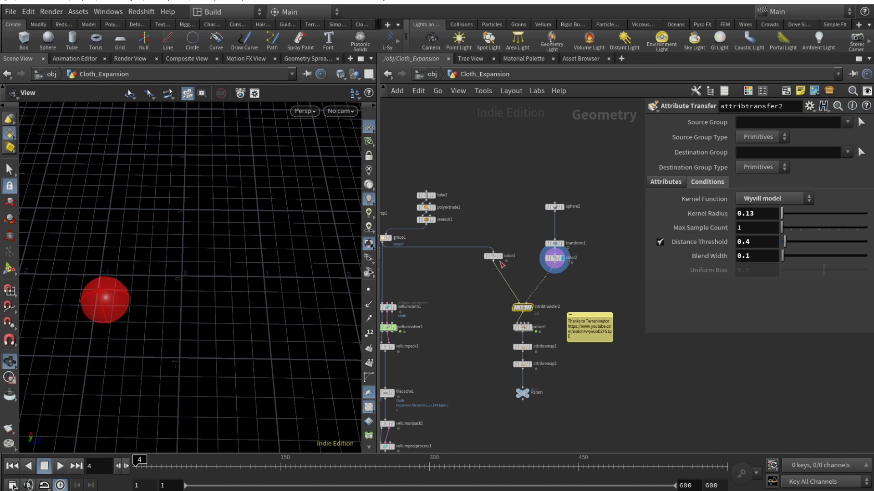
Step: Display attribtransfer2 and scrub the timeline back to frame 1 to examine the color transferred onto the tube
{"action": "mouse_move", "coordinate": [496, 255]}
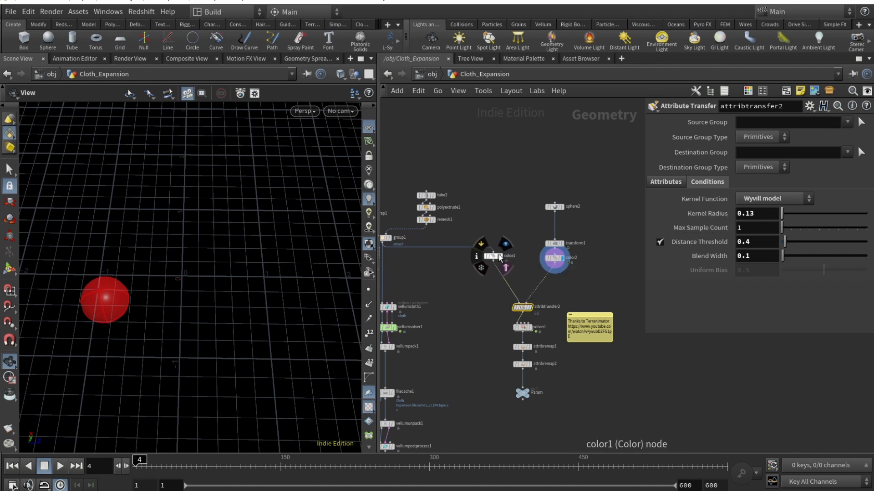
{"action": "left_click", "coordinate": [531, 307]}
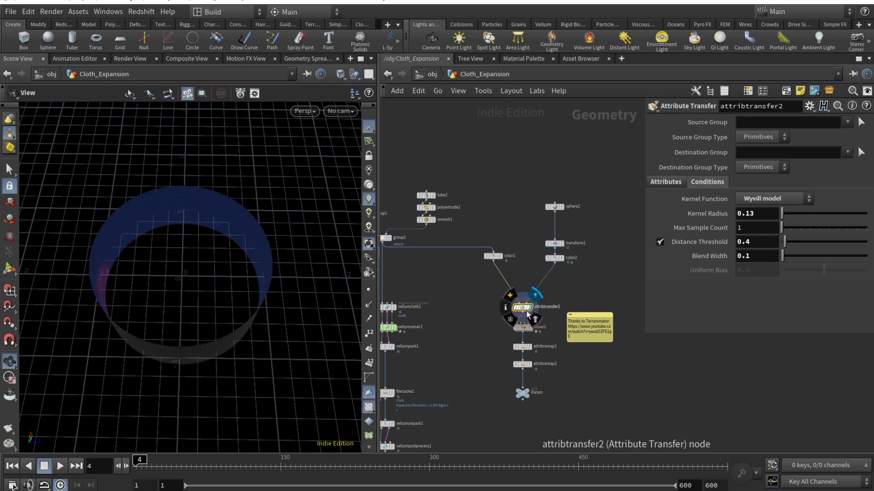
{"action": "left_click_drag", "start_coordinate": [166, 329], "coordinate": [199, 292]}
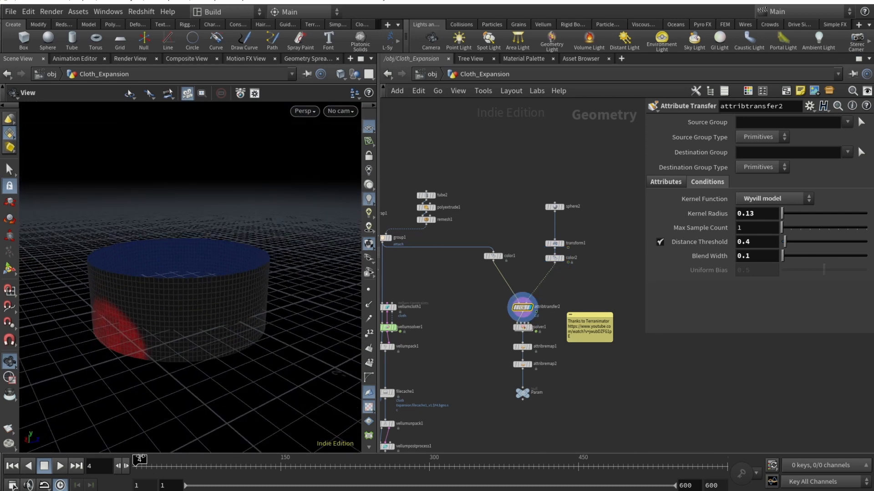
{"action": "mouse_move", "coordinate": [139, 463]}
{"action": "left_mouse_down"}
{"action": "mouse_move", "coordinate": [511, 478]}
{"action": "mouse_move", "coordinate": [138, 465]}
{"action": "left_mouse_up"}
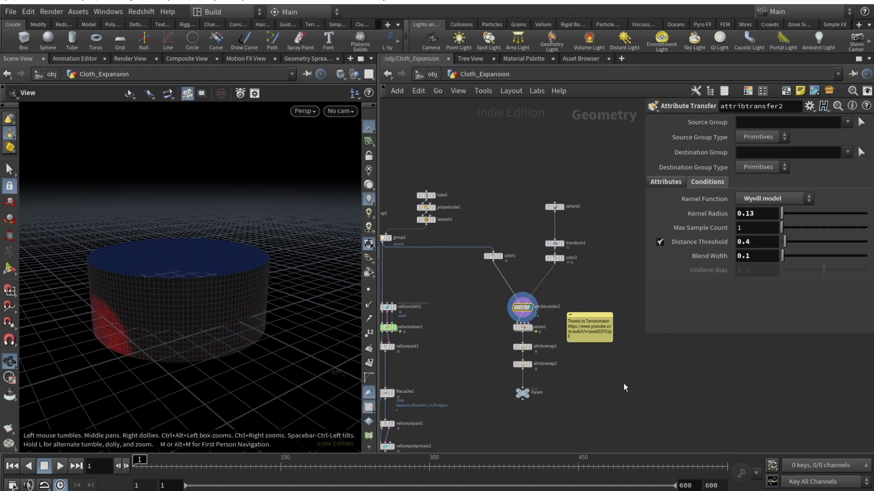
Step: Review solver1's settings, and enter its internal network to look over the Prev_Frame, input merge and switch nodes
{"action": "scroll", "coordinate": [596, 346], "scroll_direction": "up", "scroll_amount": 3}
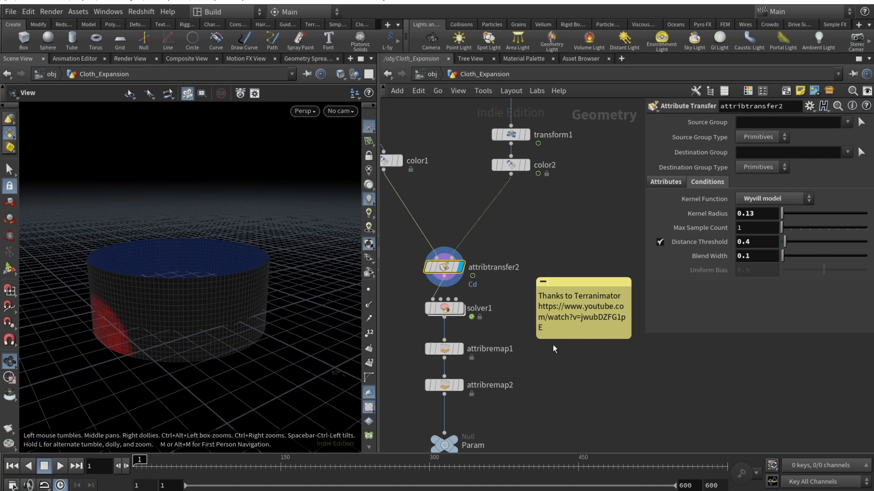
{"action": "left_click", "coordinate": [444, 309]}
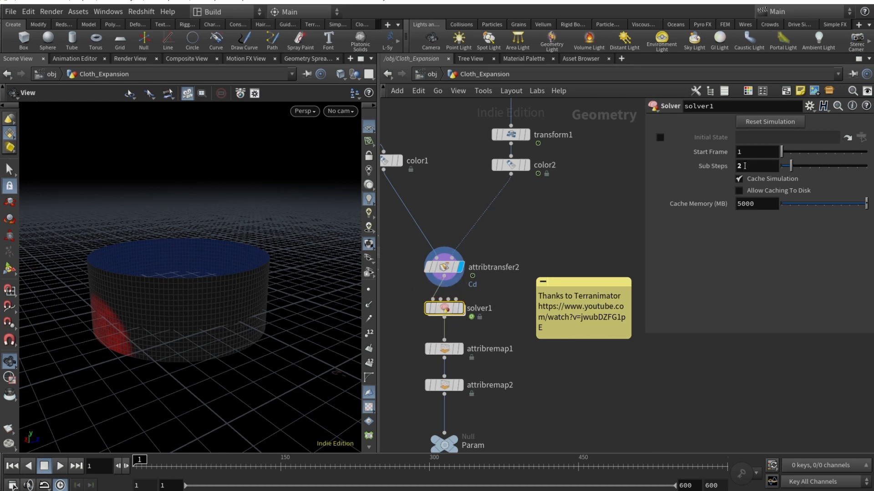
{"action": "double_click", "coordinate": [446, 308]}
{"action": "middle_click_drag", "start_coordinate": [561, 386], "coordinate": [490, 391]}
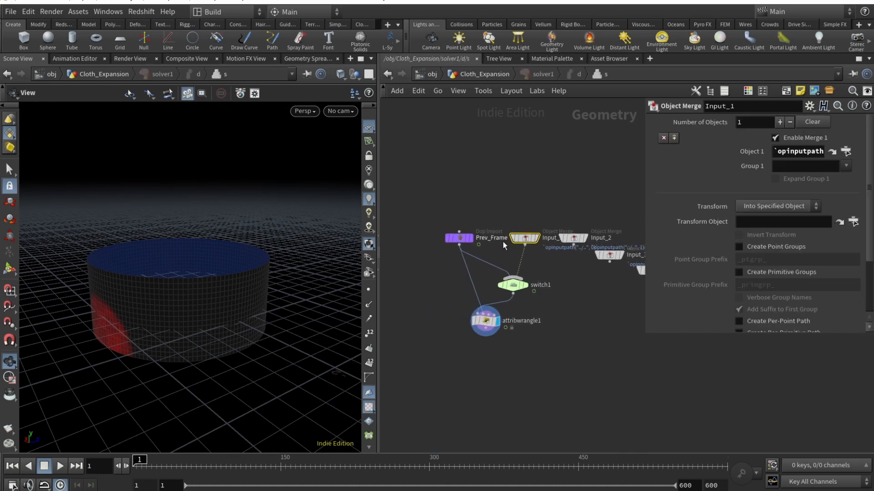
{"action": "middle_click_drag", "start_coordinate": [589, 322], "coordinate": [514, 288]}
{"action": "middle_click_drag", "start_coordinate": [412, 156], "coordinate": [434, 160]}
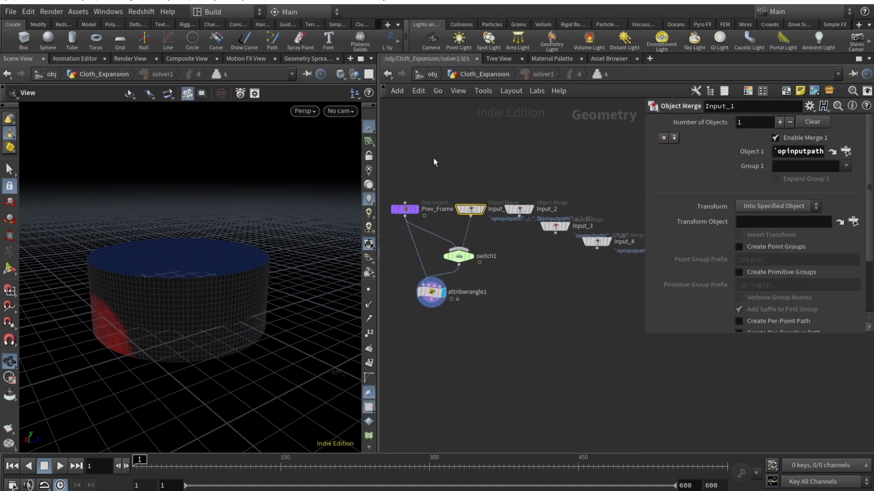
{"action": "left_click", "coordinate": [597, 242]}
{"action": "left_click_drag", "start_coordinate": [395, 164], "coordinate": [613, 253]}
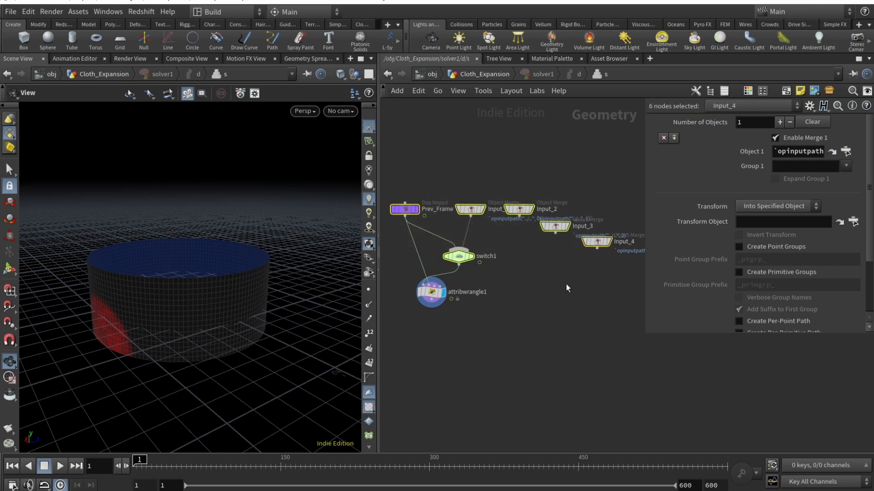
{"action": "left_click", "coordinate": [564, 284]}
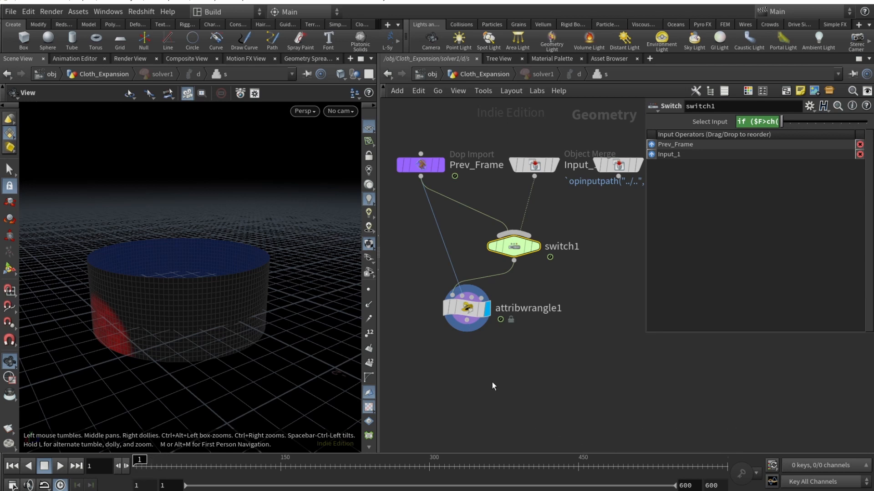
Step: Show attribwrangle1's parameters, and widen the parameter pane until the full VEXpression code is readable
{"action": "left_click", "coordinate": [467, 310]}
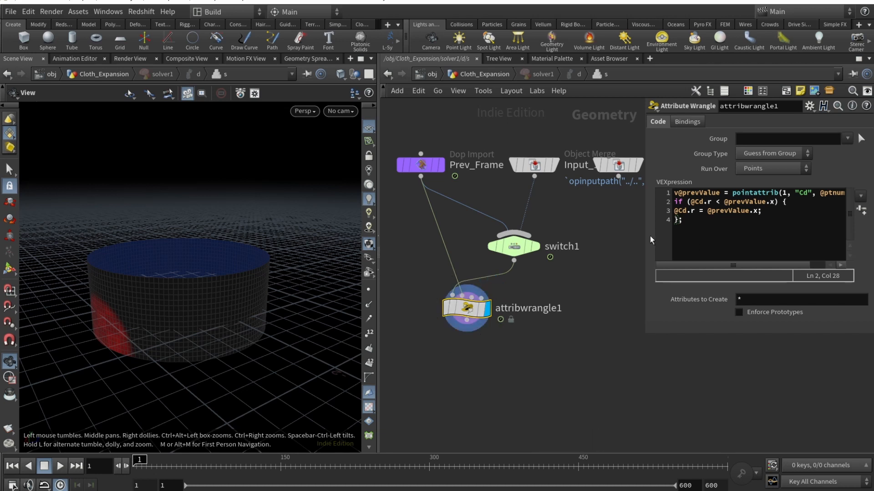
{"action": "left_click_drag", "start_coordinate": [644, 235], "coordinate": [550, 235]}
{"action": "left_click", "coordinate": [777, 205]}
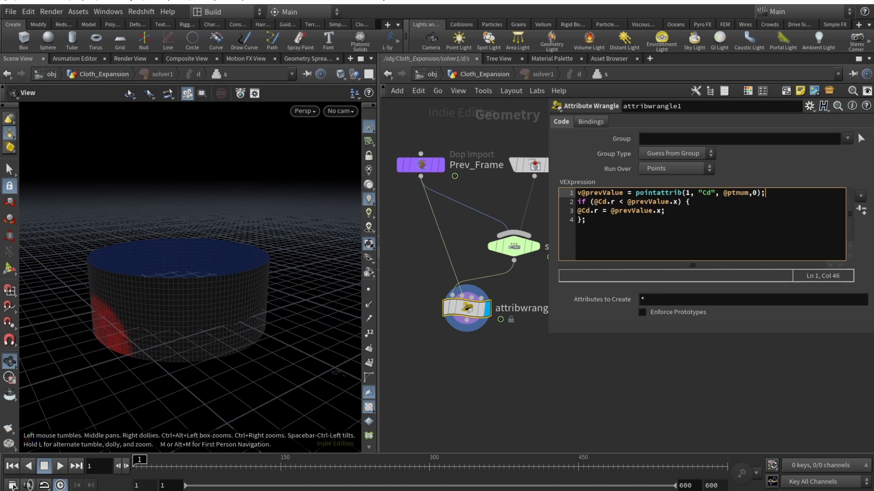
{"action": "left_click", "coordinate": [583, 194]}
{"action": "key", "text": "ctrl+Right"}
{"action": "key", "text": "ctrl+Right"}
{"action": "left_click", "coordinate": [691, 192]}
{"action": "mouse_move", "coordinate": [415, 164]}
{"action": "left_click_drag", "start_coordinate": [697, 193], "coordinate": [715, 193]}
{"action": "left_click", "coordinate": [703, 194]}
{"action": "left_click", "coordinate": [716, 195]}
{"action": "left_click_drag", "start_coordinate": [723, 193], "coordinate": [748, 197]}
{"action": "left_click", "coordinate": [737, 193]}
{"action": "left_click", "coordinate": [755, 194]}
{"action": "left_click", "coordinate": [789, 197]}
{"action": "left_click_drag", "start_coordinate": [577, 210], "coordinate": [665, 211]}
{"action": "left_click", "coordinate": [741, 212]}
{"action": "middle_click_drag", "start_coordinate": [483, 239], "coordinate": [441, 228]}
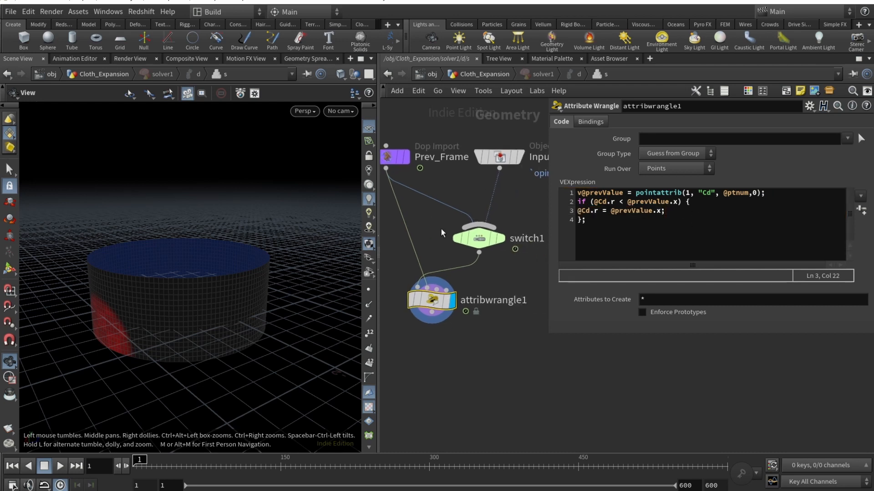
Step: Show switch1's parameters, and examine both the expression and the evaluated value of Select Input at the start frame
{"action": "left_click", "coordinate": [476, 241]}
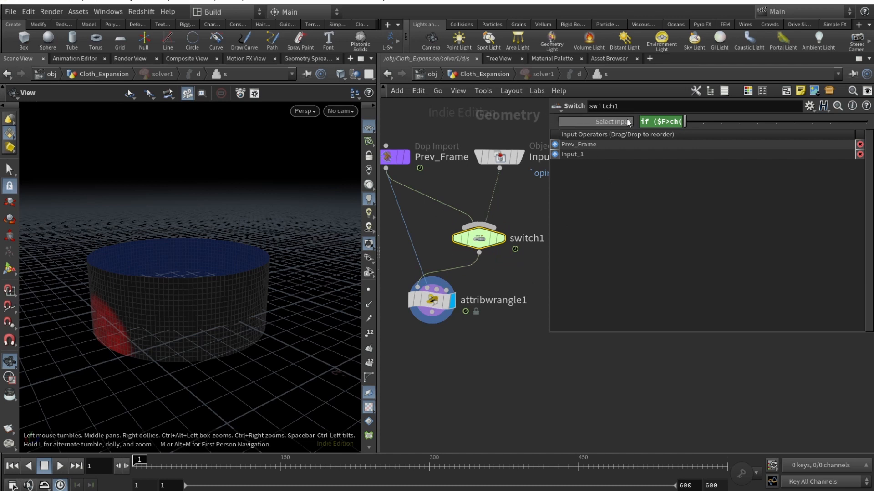
{"action": "left_click", "coordinate": [649, 121]}
{"action": "key", "text": "ctrl+a"}
{"action": "left_click", "coordinate": [632, 125]}
{"action": "left_click", "coordinate": [625, 125]}
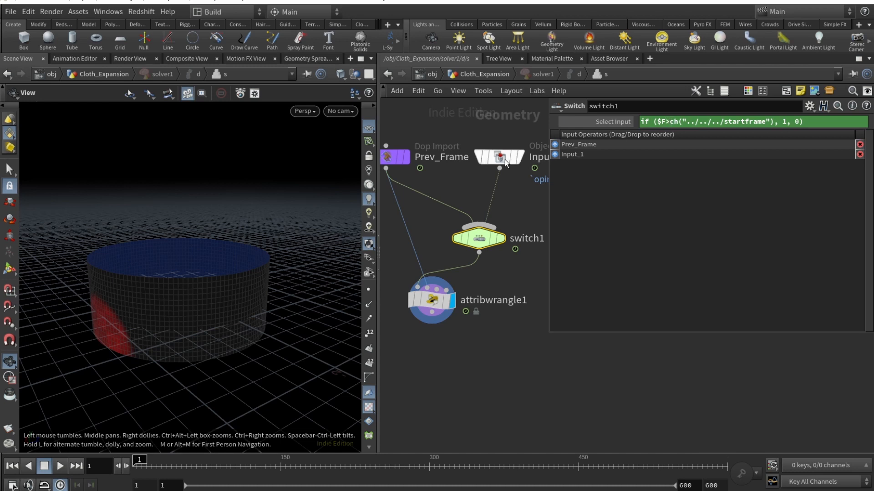
{"action": "mouse_move", "coordinate": [513, 159]}
{"action": "mouse_move", "coordinate": [400, 151]}
{"action": "left_click", "coordinate": [612, 121]}
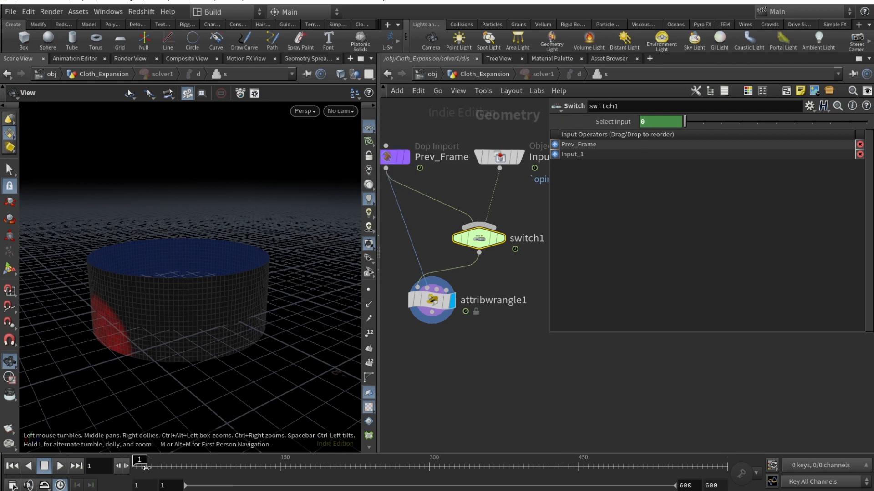
{"action": "mouse_move", "coordinate": [139, 459]}
{"action": "left_mouse_down"}
{"action": "mouse_move", "coordinate": [314, 468]}
{"action": "mouse_move", "coordinate": [136, 468]}
{"action": "left_mouse_up"}
Step: Return to the Cloth_Expansion network, display solver1, and scrub to frame 145 to examine the accumulated color on the tube
{"action": "left_click", "coordinate": [488, 75]}
{"action": "middle_click_drag", "start_coordinate": [580, 391], "coordinate": [533, 376]}
{"action": "middle_click_drag", "start_coordinate": [507, 344], "coordinate": [627, 366]}
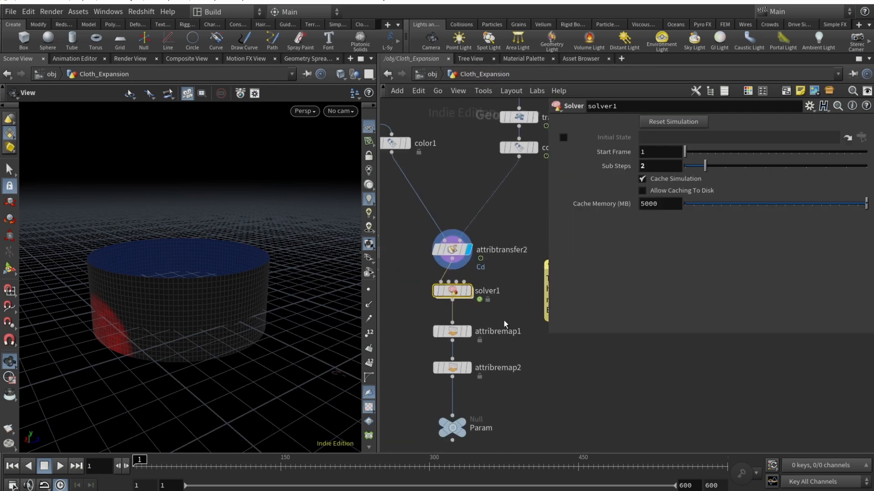
{"action": "left_click", "coordinate": [468, 291]}
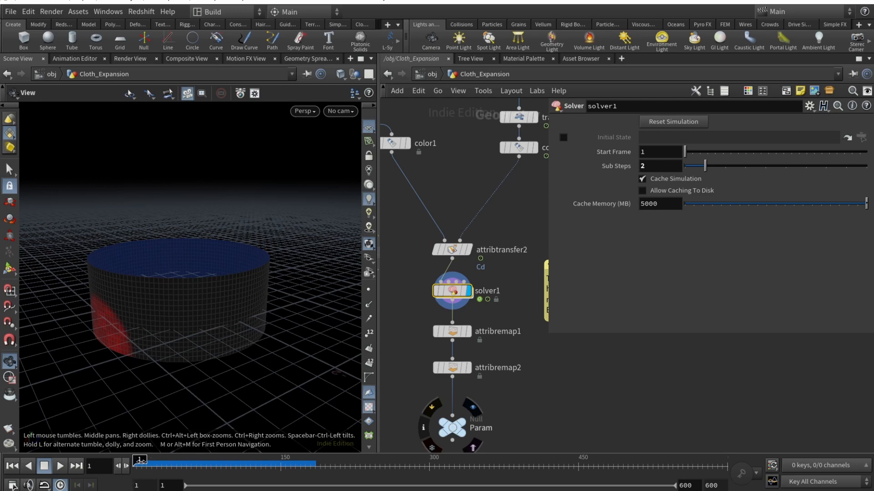
{"action": "left_click_drag", "start_coordinate": [140, 460], "coordinate": [281, 463]}
{"action": "left_click_drag", "start_coordinate": [123, 319], "coordinate": [125, 297]}
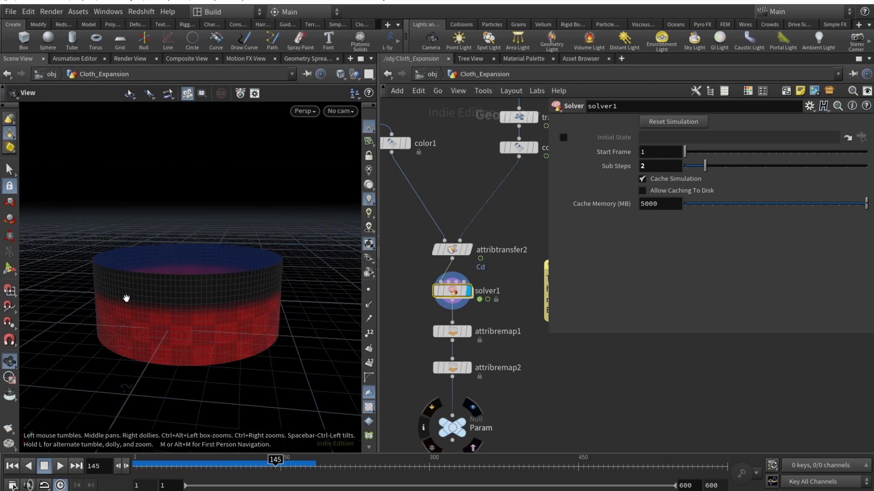
Step: Display attribremap1, and review the Cd remapping settings of attribremap1 and attribremap2
{"action": "left_click", "coordinate": [461, 332]}
{"action": "left_click", "coordinate": [467, 331]}
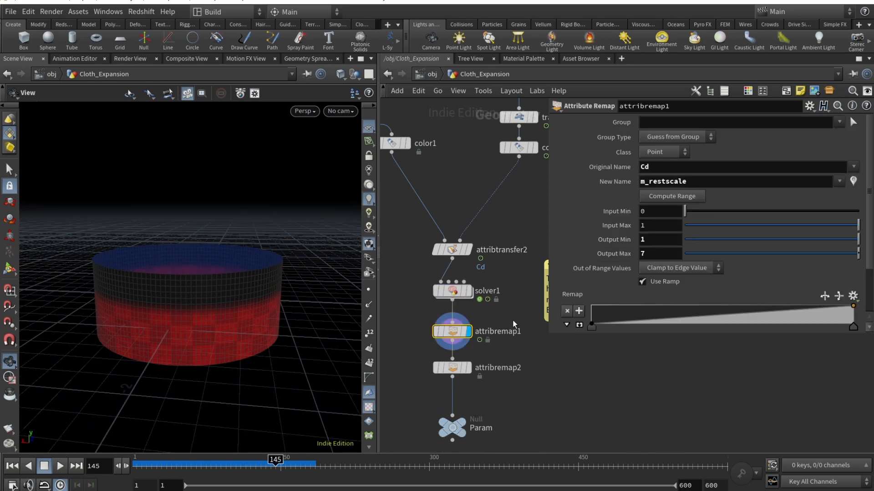
{"action": "middle_click_drag", "start_coordinate": [512, 319], "coordinate": [480, 294]}
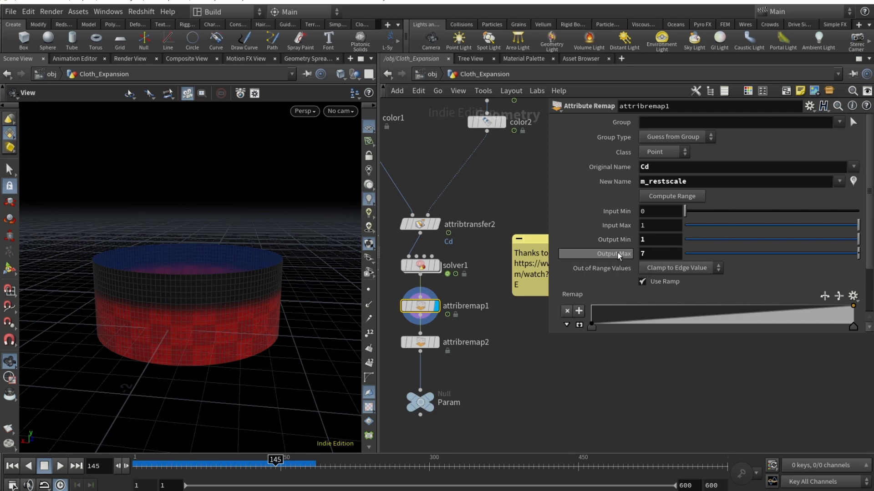
{"action": "left_click", "coordinate": [420, 342]}
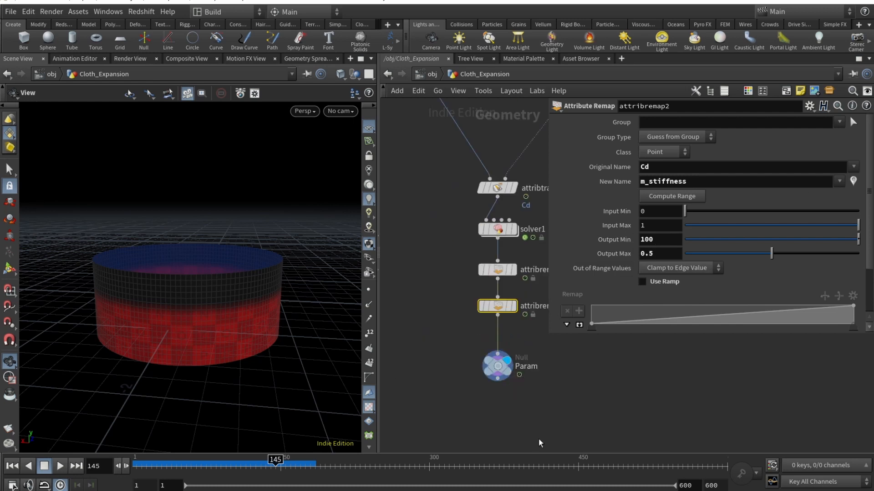
Step: Select the Param null and view its node information to check the point attributes it carries
{"action": "left_click", "coordinate": [498, 367]}
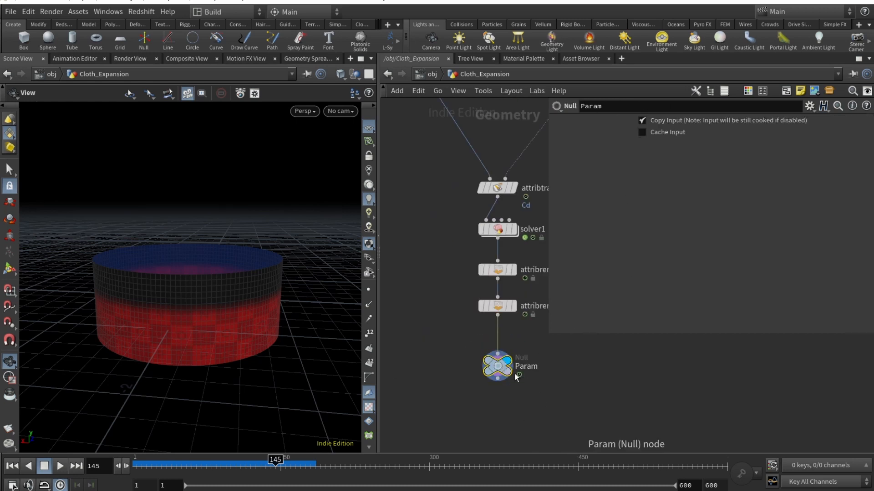
{"action": "middle_click_drag", "start_coordinate": [552, 373], "coordinate": [490, 376]}
{"action": "scroll", "coordinate": [490, 375], "scroll_direction": "down", "scroll_amount": 3}
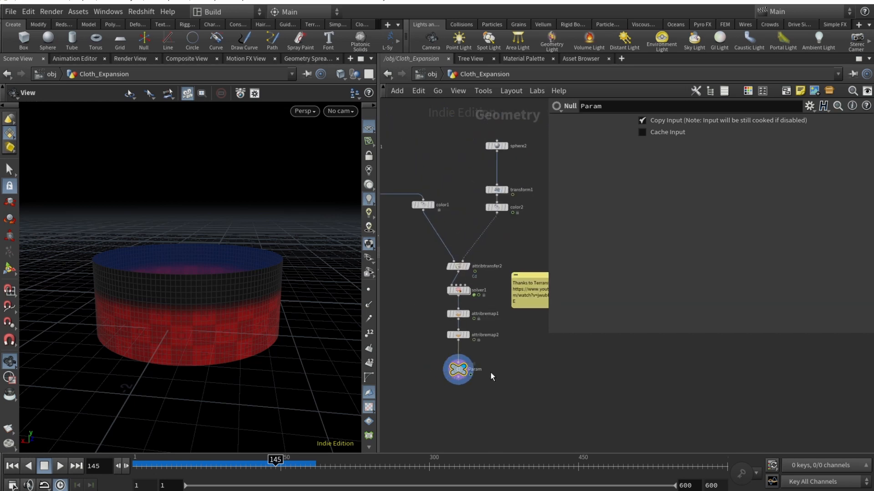
{"action": "right_click", "coordinate": [449, 368]}
{"action": "key", "text": "Escape"}
{"action": "middle_click", "coordinate": [457, 369]}
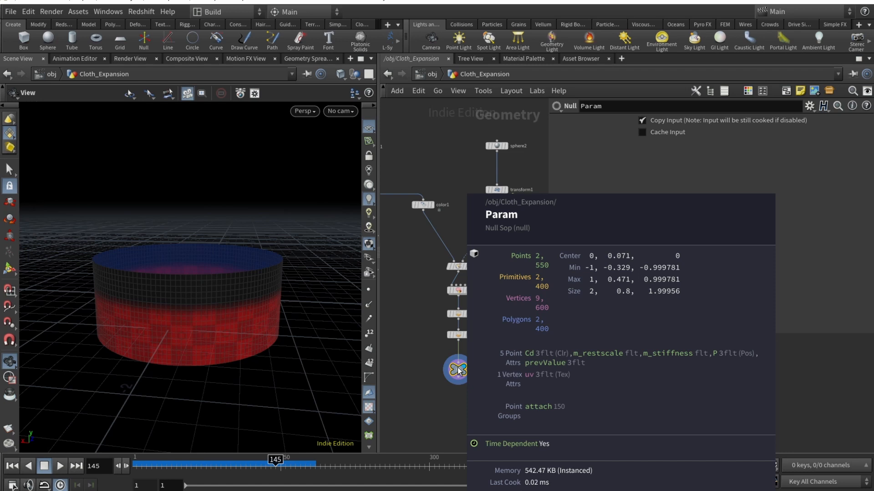
Step: Look over the network branch running from sphere2 down to the Param null
{"action": "middle_click_drag", "start_coordinate": [382, 379], "coordinate": [509, 372]}
{"action": "scroll", "coordinate": [482, 324], "scroll_direction": "up", "scroll_amount": 2}
{"action": "scroll", "coordinate": [490, 334], "scroll_direction": "down", "scroll_amount": 2}
{"action": "middle_click_drag", "start_coordinate": [490, 334], "coordinate": [476, 349]}
{"action": "scroll", "coordinate": [529, 380], "scroll_direction": "down", "scroll_amount": 4}
{"action": "left_click_drag", "start_coordinate": [494, 243], "coordinate": [541, 394]}
{"action": "scroll", "coordinate": [523, 392], "scroll_direction": "up", "scroll_amount": 3}
{"action": "left_click", "coordinate": [516, 380]}
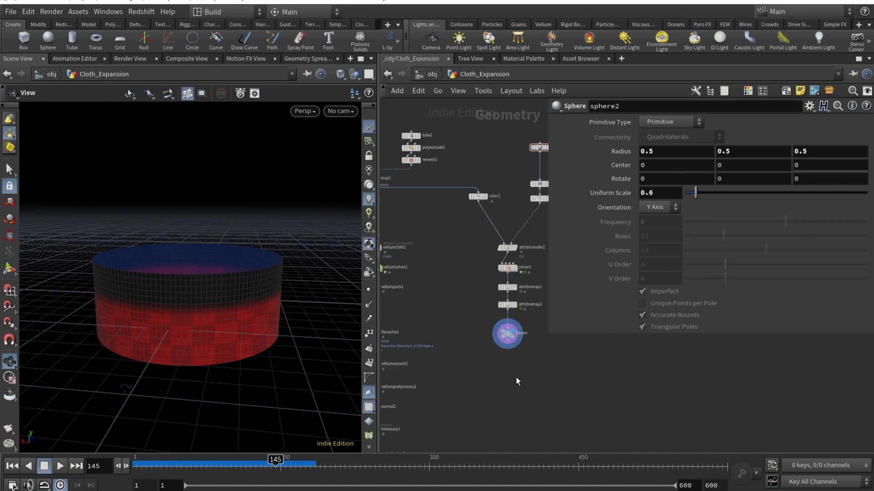
Step: Return the timeline to frame 1, display vellumcloth1, and move that node slightly higher above vellumsolver1
{"action": "middle_click_drag", "start_coordinate": [450, 303], "coordinate": [553, 326]}
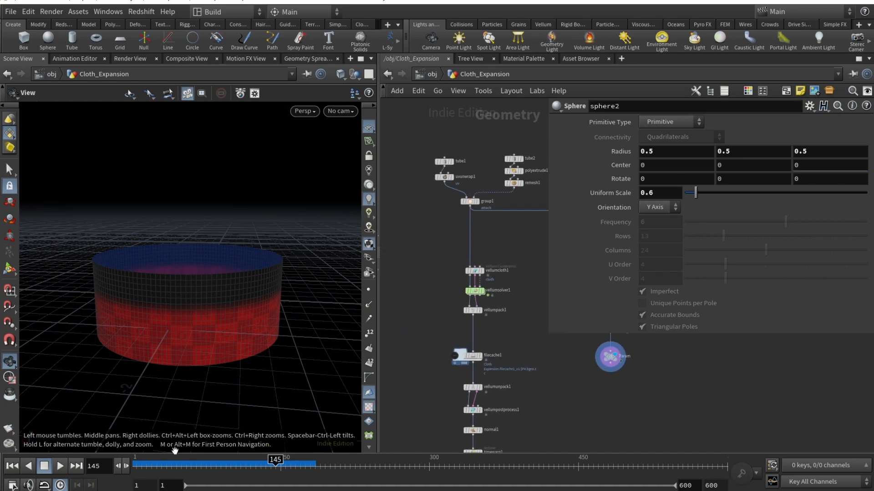
{"action": "left_click", "coordinate": [12, 466]}
{"action": "scroll", "coordinate": [474, 286], "scroll_direction": "up", "scroll_amount": 2}
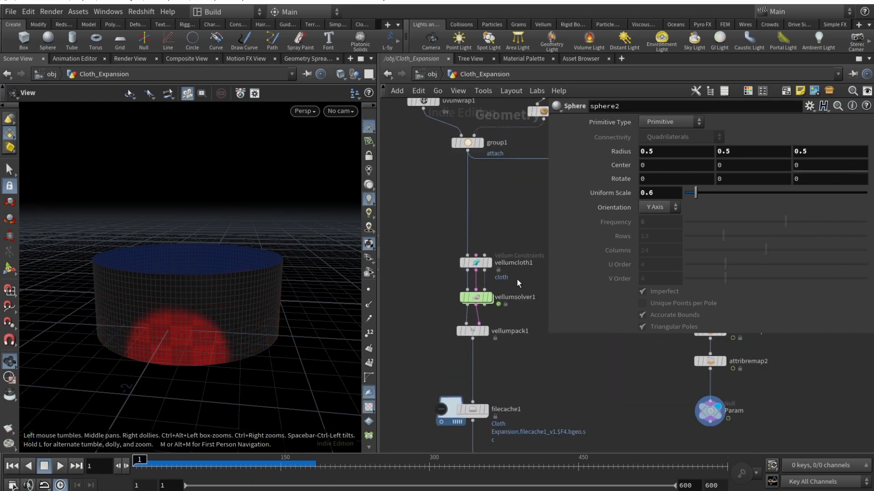
{"action": "middle_click_drag", "start_coordinate": [492, 270], "coordinate": [428, 269]}
{"action": "left_click", "coordinate": [424, 266]}
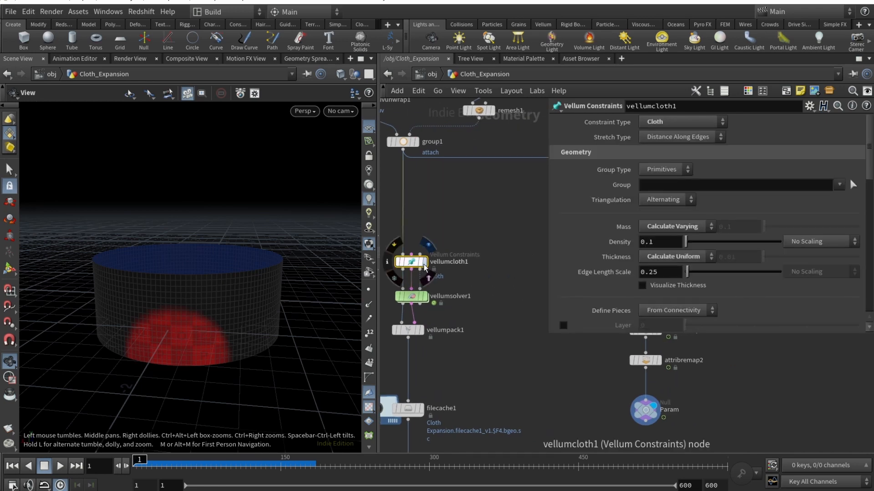
{"action": "left_click", "coordinate": [424, 264]}
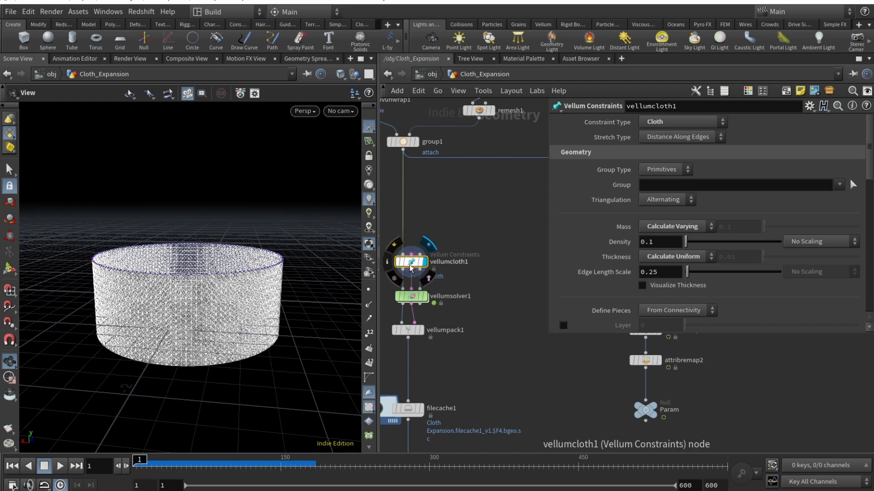
{"action": "left_click_drag", "start_coordinate": [411, 267], "coordinate": [411, 248]}
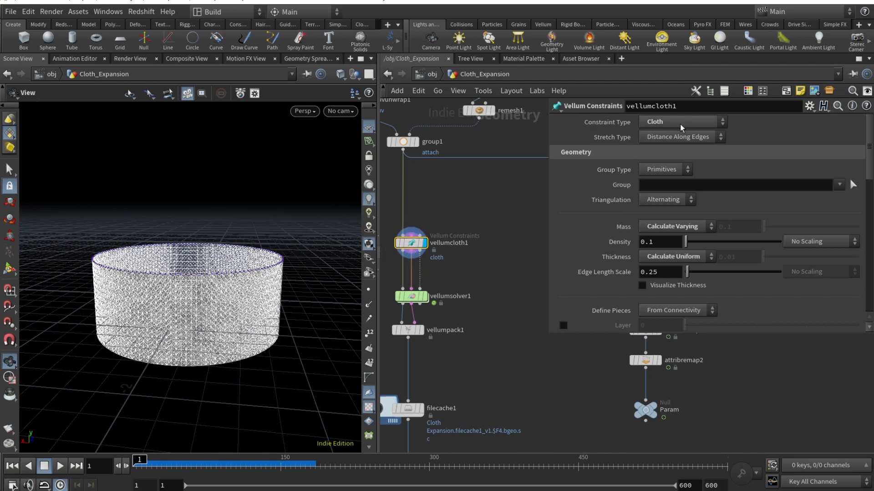
Step: Review vellumcloth1's settings down to Pin Points, and compare the pin group with group1's Group Name
{"action": "scroll", "coordinate": [592, 238], "scroll_direction": "down", "scroll_amount": 1}
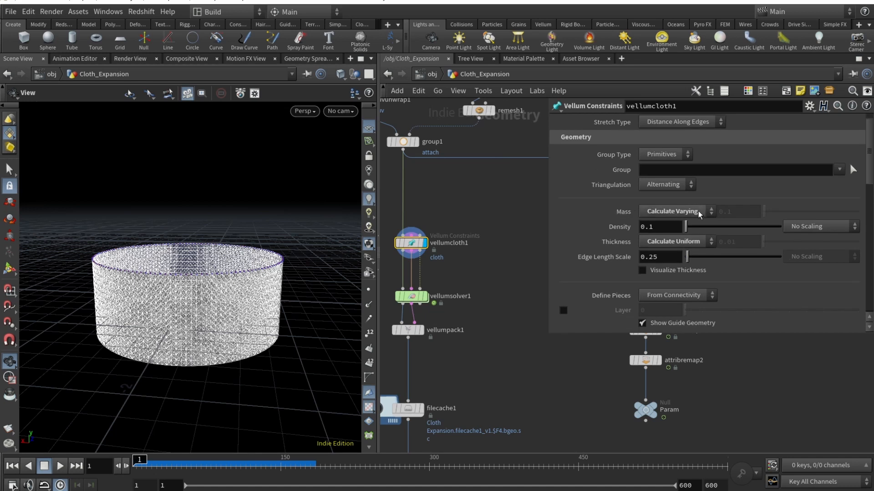
{"action": "scroll", "coordinate": [616, 252], "scroll_direction": "down", "scroll_amount": 5}
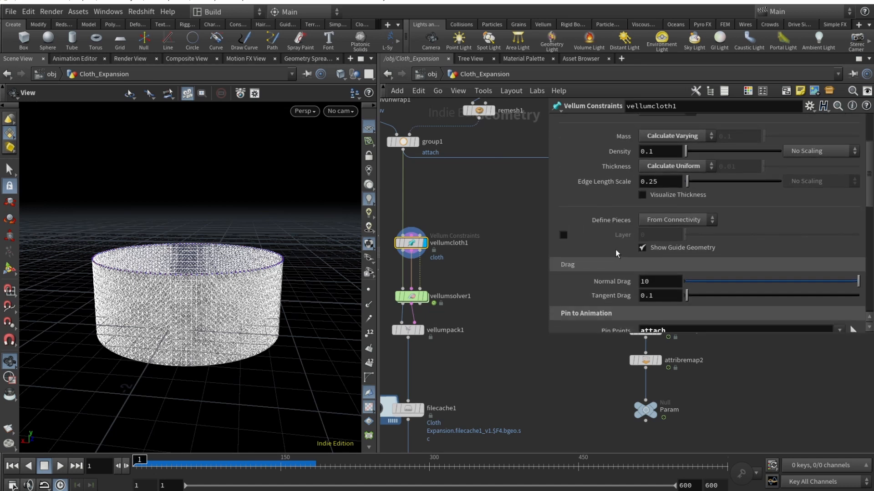
{"action": "scroll", "coordinate": [615, 249], "scroll_direction": "down", "scroll_amount": 7}
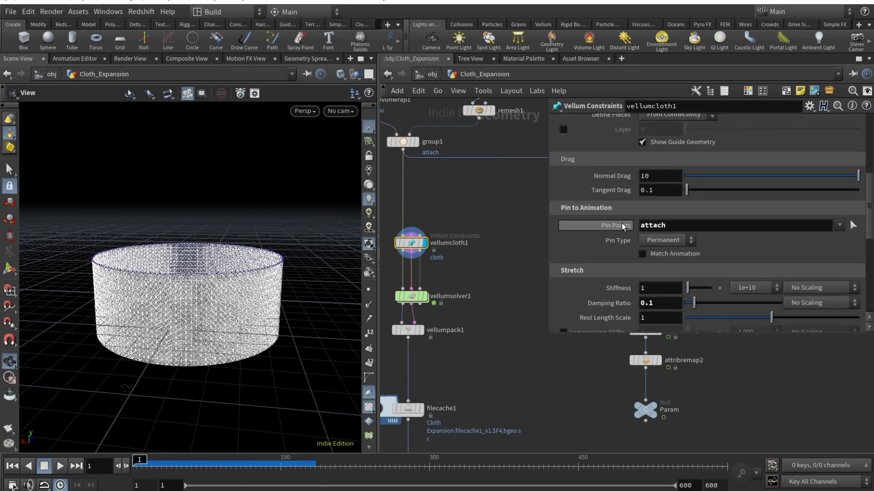
{"action": "middle_click_drag", "start_coordinate": [411, 143], "coordinate": [429, 191]}
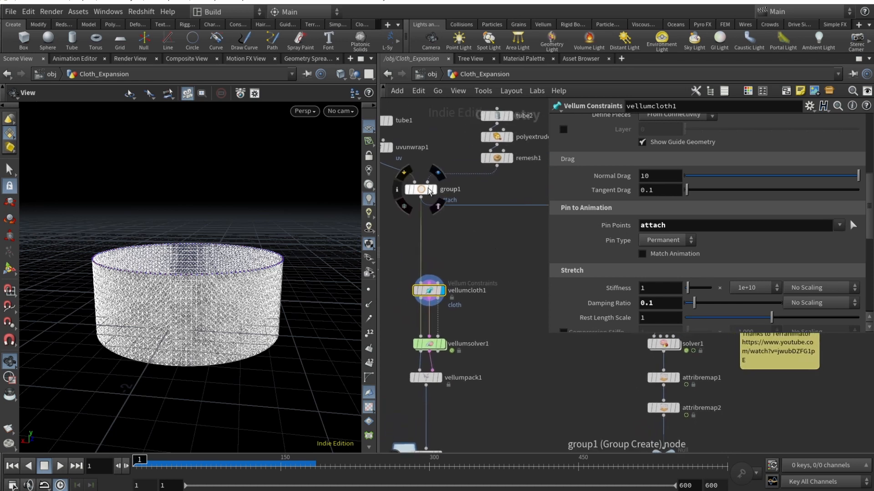
{"action": "left_click", "coordinate": [428, 190]}
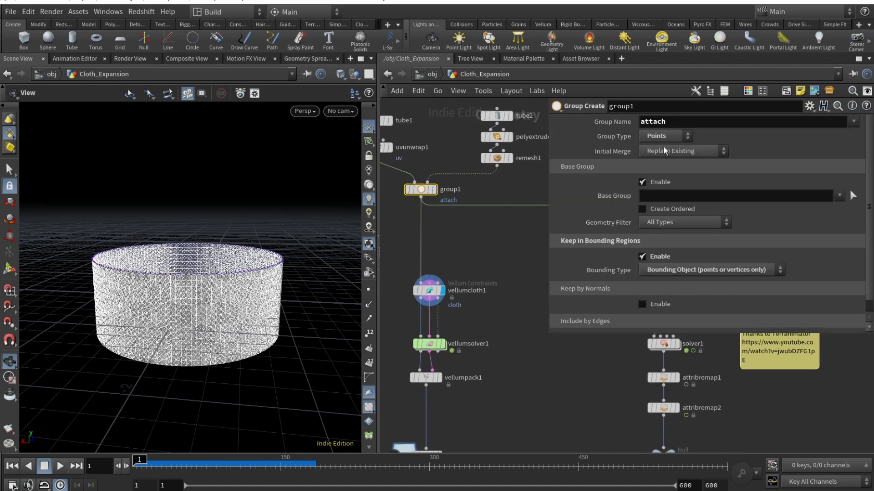
{"action": "left_click", "coordinate": [683, 123]}
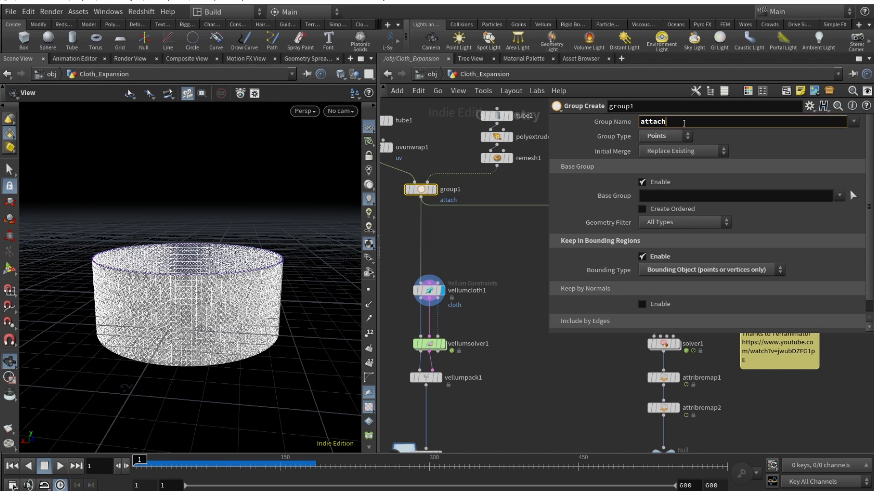
{"action": "left_click", "coordinate": [454, 259]}
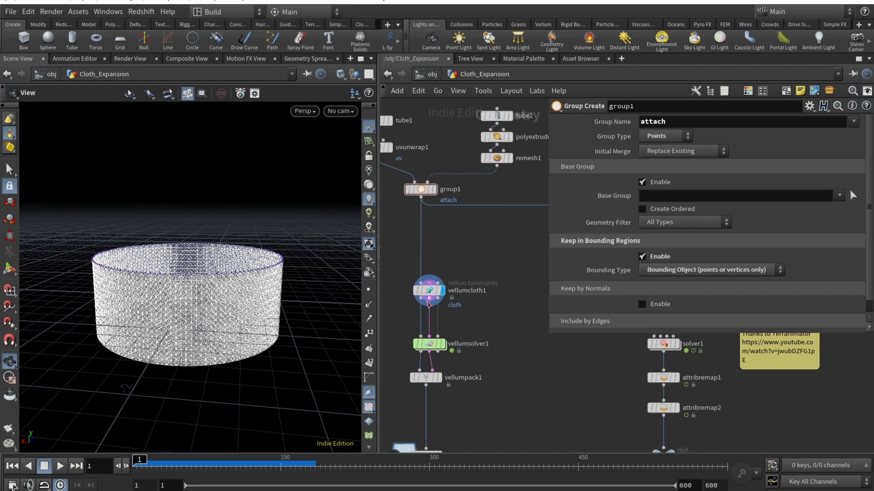
{"action": "left_click", "coordinate": [428, 291]}
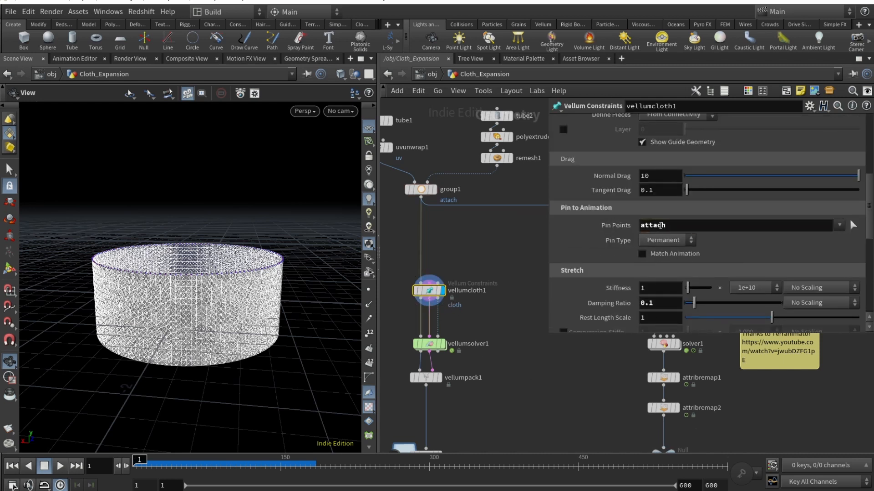
Step: Review vellumcloth1's Stretch and Bend settings, including the Bend Stiffness multiplier options, keeping 0.000 001 selected
{"action": "scroll", "coordinate": [603, 266], "scroll_direction": "down", "scroll_amount": 3}
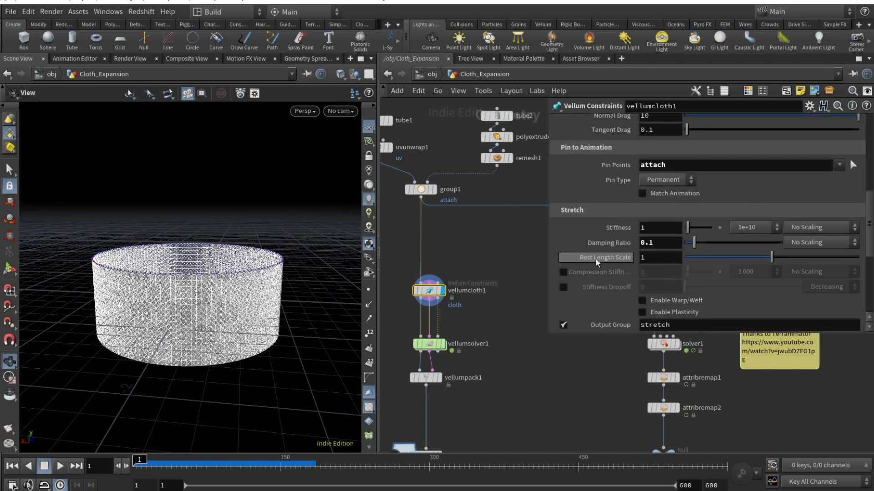
{"action": "scroll", "coordinate": [584, 216], "scroll_direction": "down", "scroll_amount": 1}
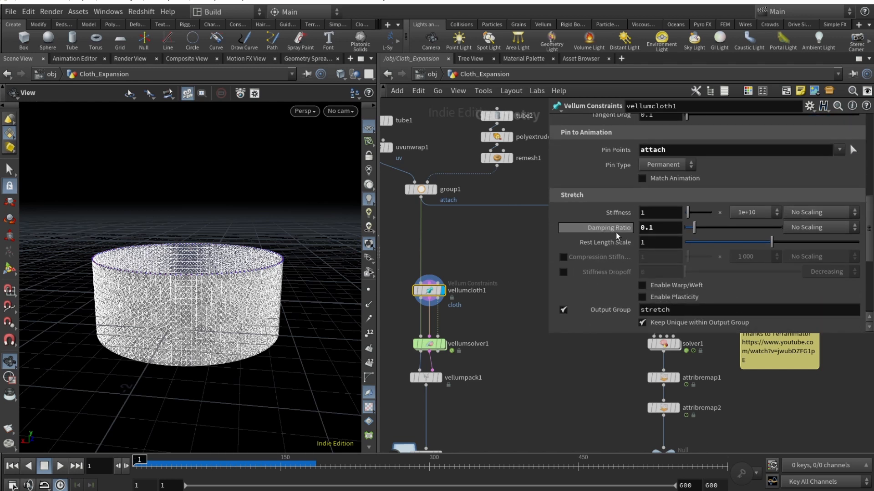
{"action": "scroll", "coordinate": [603, 256], "scroll_direction": "down", "scroll_amount": 7}
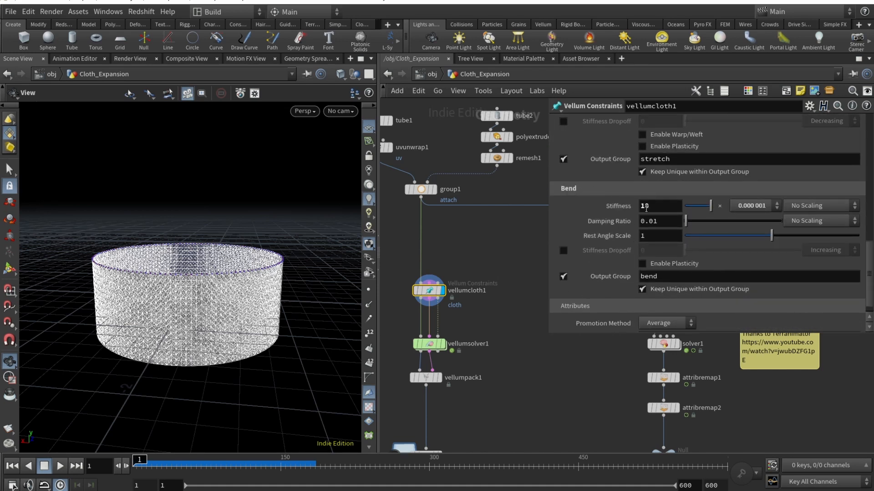
{"action": "scroll", "coordinate": [766, 212], "scroll_direction": "up", "scroll_amount": 4}
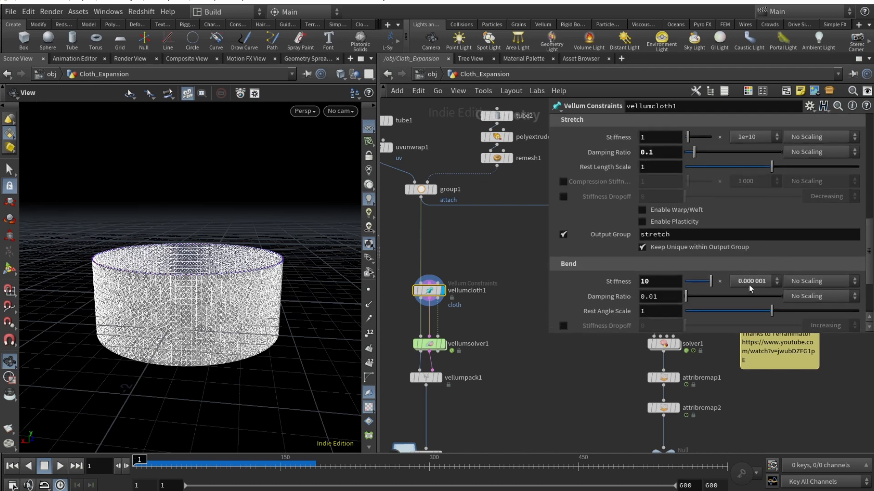
{"action": "left_click", "coordinate": [764, 283]}
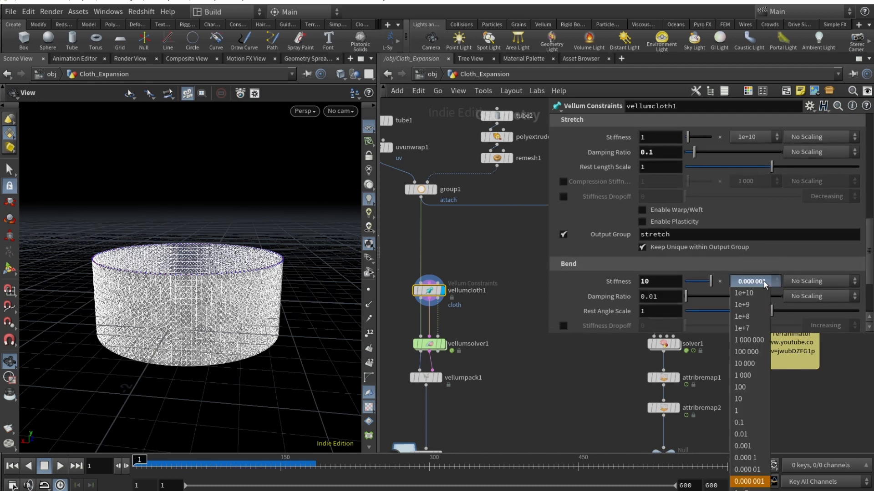
{"action": "left_click", "coordinate": [748, 482]}
{"action": "scroll", "coordinate": [587, 281], "scroll_direction": "down", "scroll_amount": 5}
{"action": "scroll", "coordinate": [597, 314], "scroll_direction": "up", "scroll_amount": 4}
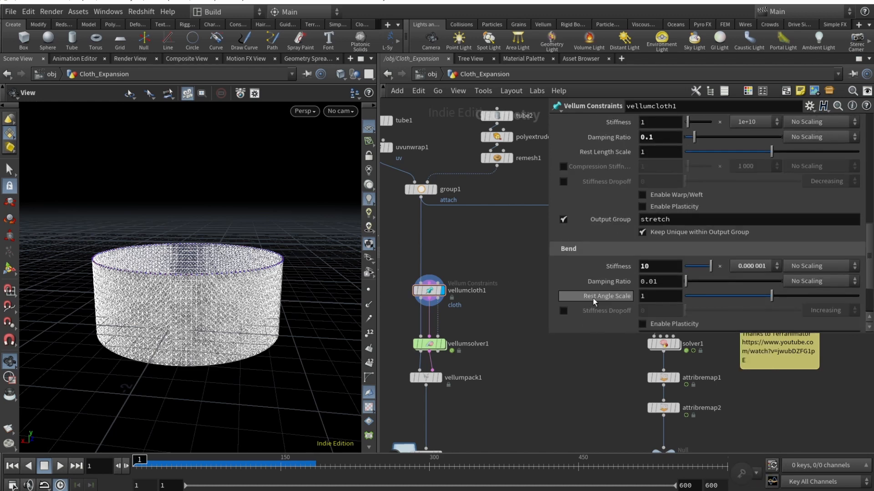
{"action": "scroll", "coordinate": [596, 291], "scroll_direction": "up", "scroll_amount": 8}
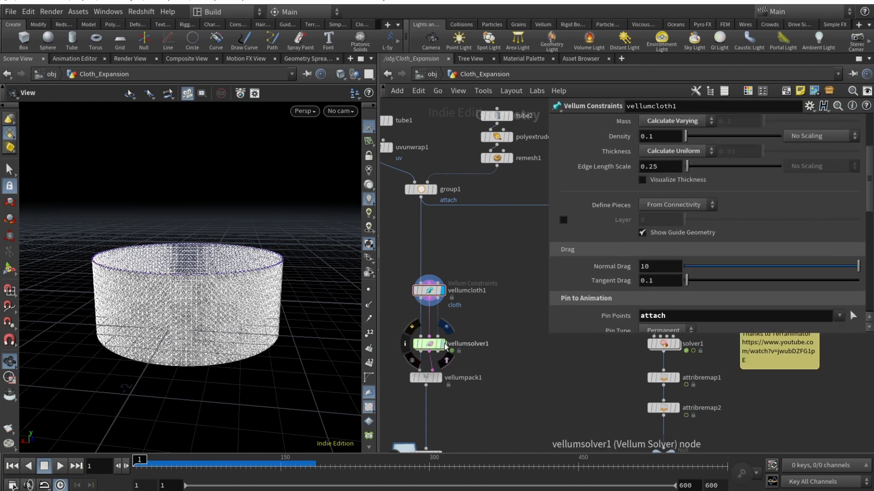
Step: Display and select vellumsolver1, and enlarge its parameter area downward to fit all the Solver and Collisions settings
{"action": "left_click", "coordinate": [445, 345]}
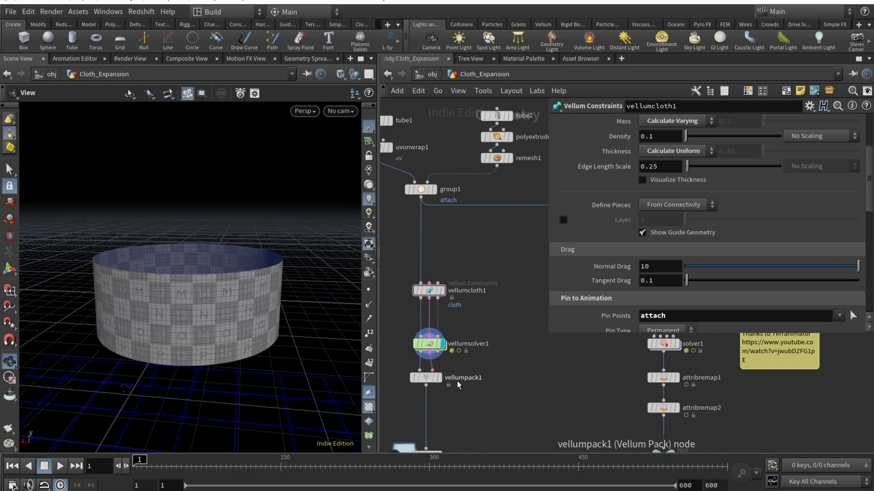
{"action": "left_click", "coordinate": [428, 348]}
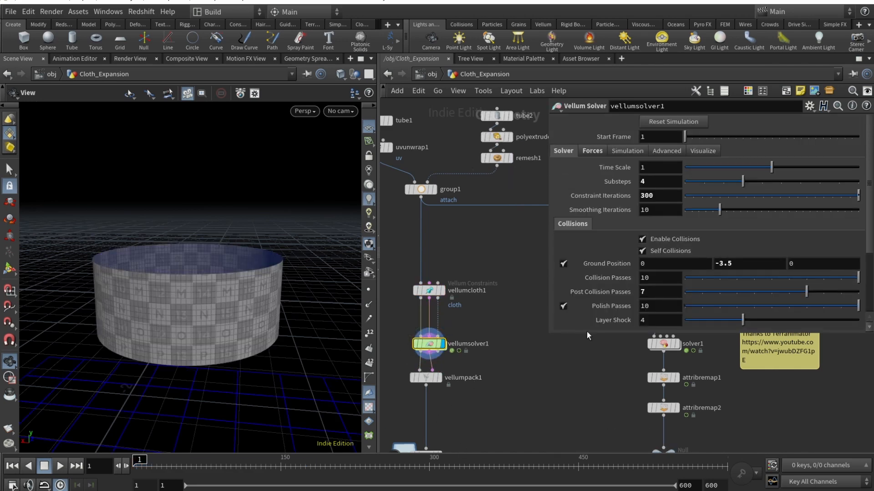
{"action": "left_click_drag", "start_coordinate": [586, 333], "coordinate": [586, 405]}
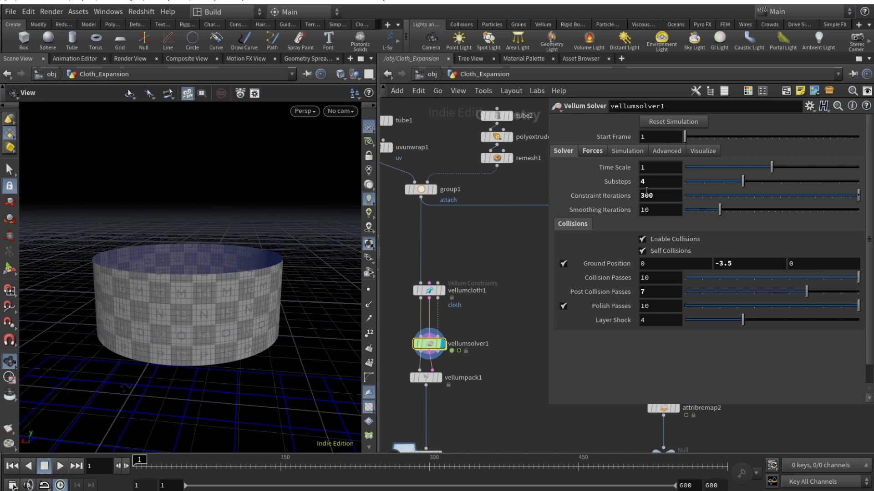
Step: Examine the solver's ground plane beneath the tube from farther away and from a lower angle
{"action": "middle_click_drag", "start_coordinate": [232, 334], "coordinate": [240, 276]}
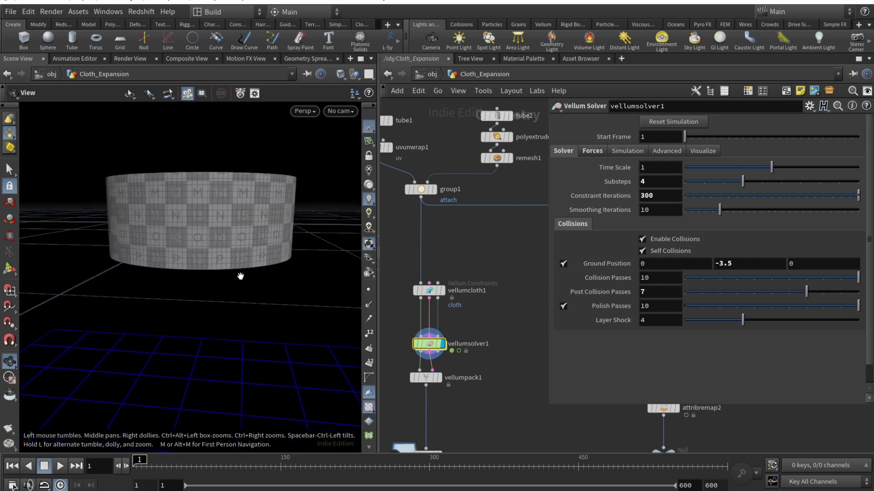
{"action": "right_click_drag", "start_coordinate": [240, 276], "coordinate": [240, 300]}
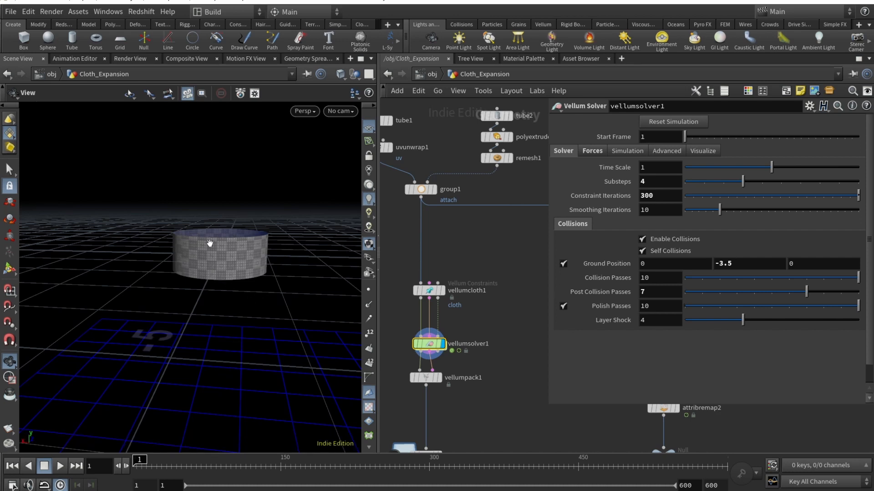
{"action": "left_click_drag", "start_coordinate": [214, 343], "coordinate": [185, 375]}
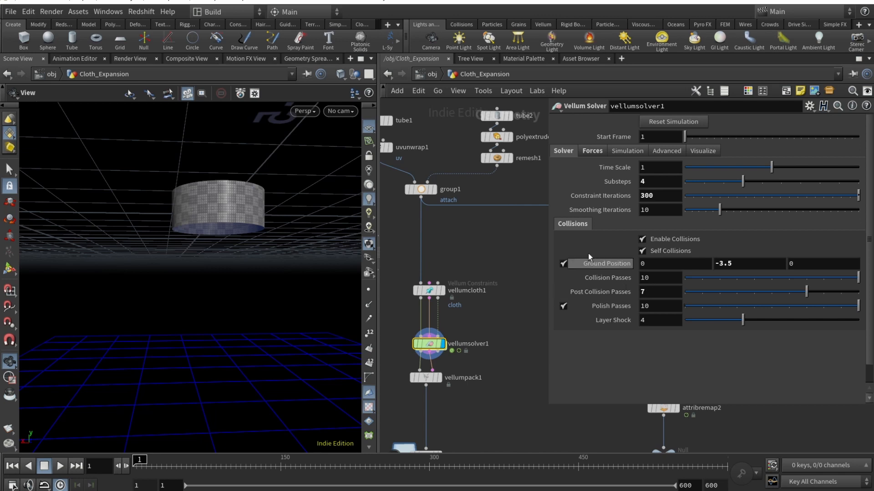
Step: Review vellumsolver1's Forces settings for Gravity and Velocity Damping, and check its Simulation, Advanced and Visualize settings before returning to Solver
{"action": "left_click", "coordinate": [588, 151]}
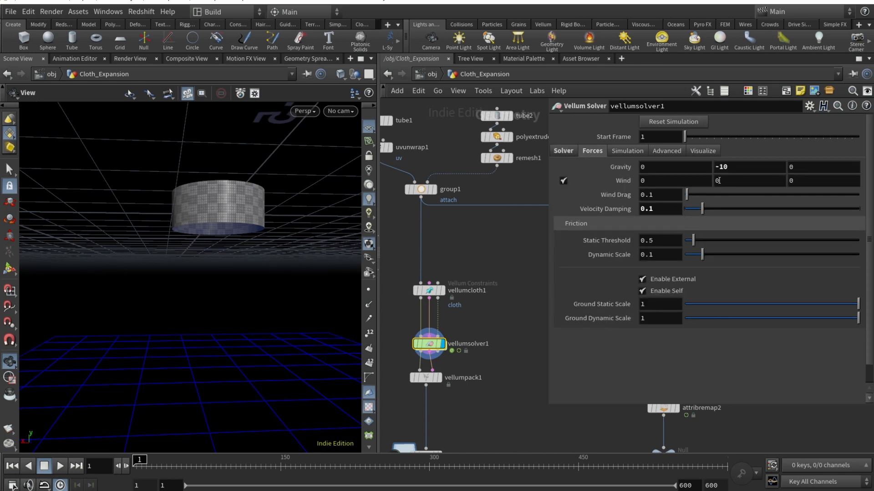
{"action": "left_click", "coordinate": [743, 167]}
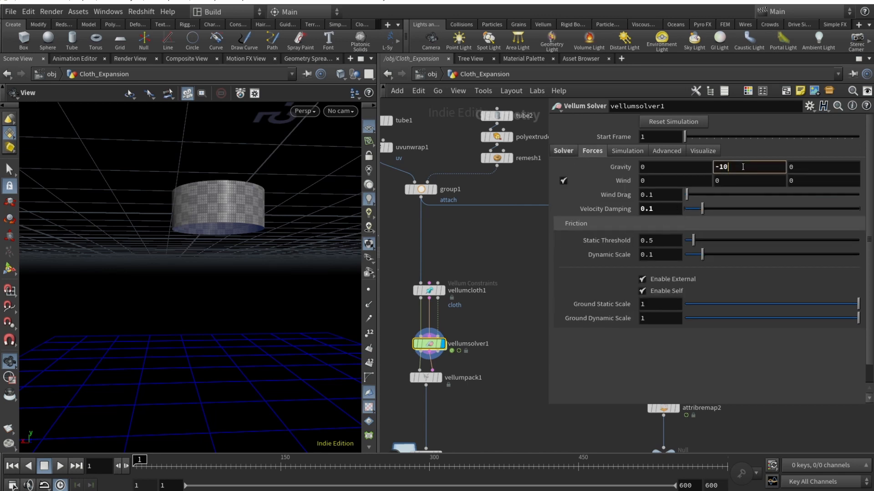
{"action": "left_click", "coordinate": [661, 210]}
{"action": "left_click", "coordinate": [637, 151]}
{"action": "left_click", "coordinate": [665, 151]}
{"action": "left_click", "coordinate": [701, 151]}
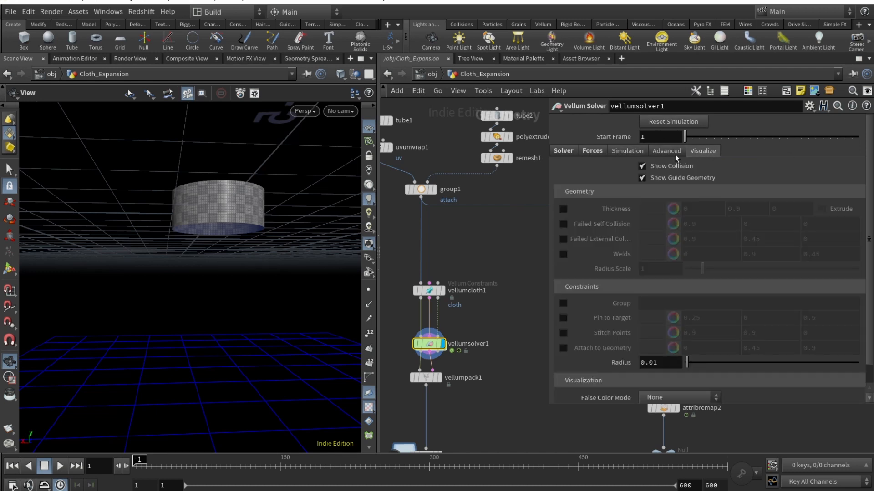
{"action": "left_click", "coordinate": [572, 152]}
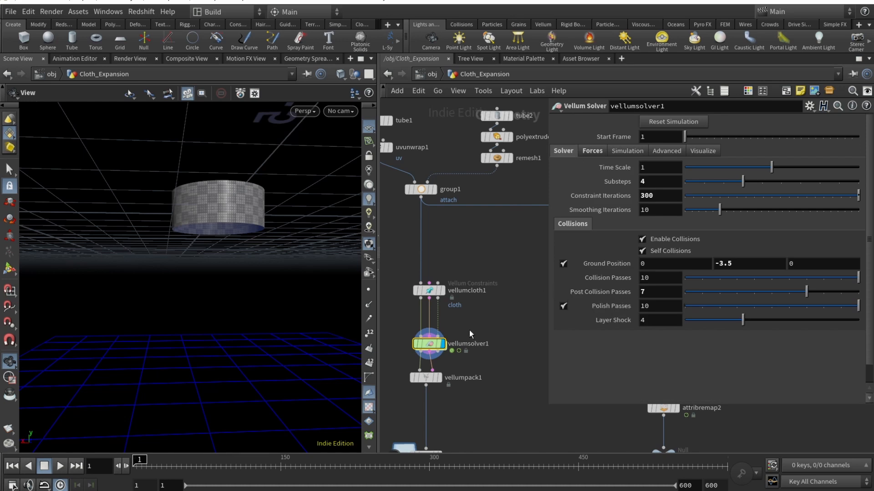
Step: Move vellumpack1 slightly lower, and inside vellumsolver1's forces network move vellumconstraintproperty1 higher above popwind1
{"action": "left_click_drag", "start_coordinate": [426, 382], "coordinate": [425, 397]}
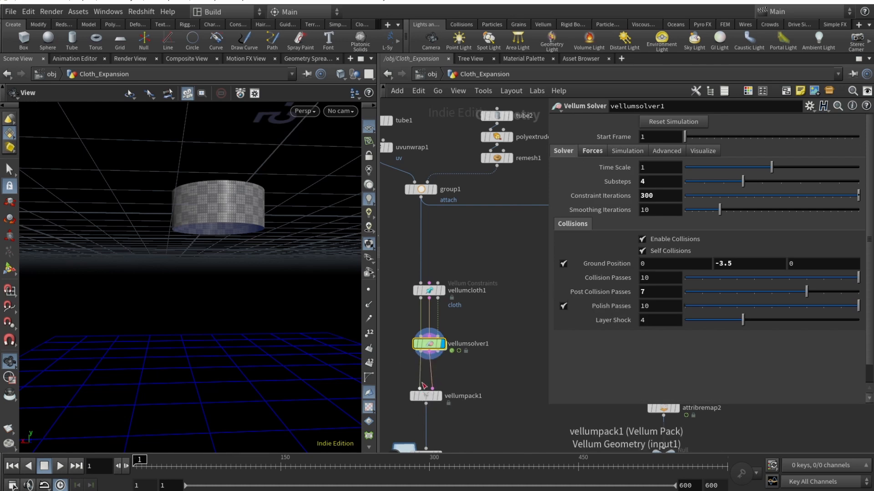
{"action": "double_click", "coordinate": [430, 345]}
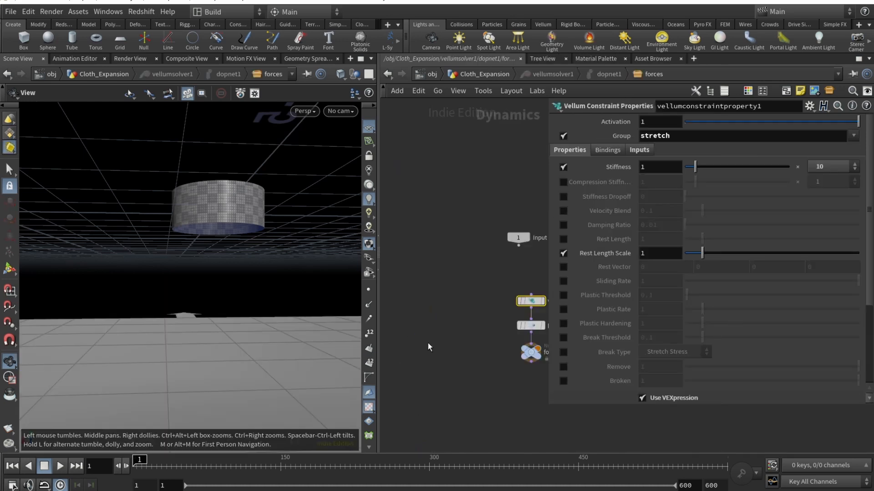
{"action": "middle_click_drag", "start_coordinate": [507, 348], "coordinate": [401, 330]}
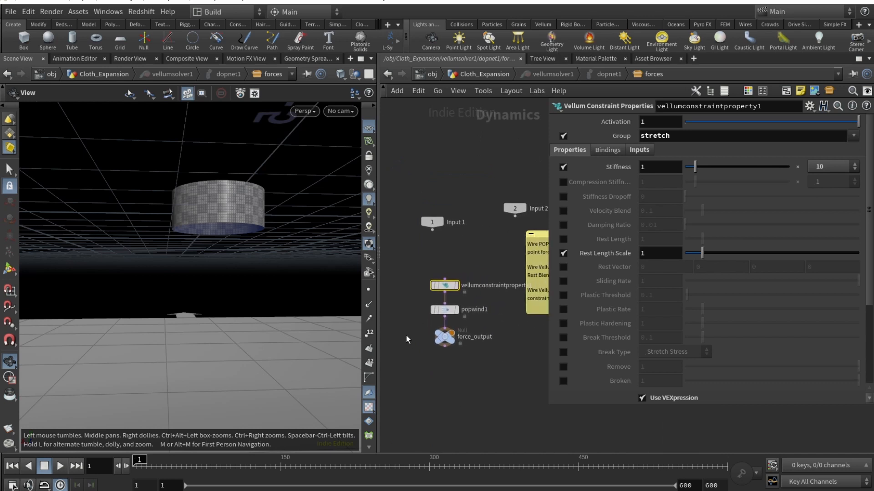
{"action": "left_click_drag", "start_coordinate": [452, 290], "coordinate": [451, 273]}
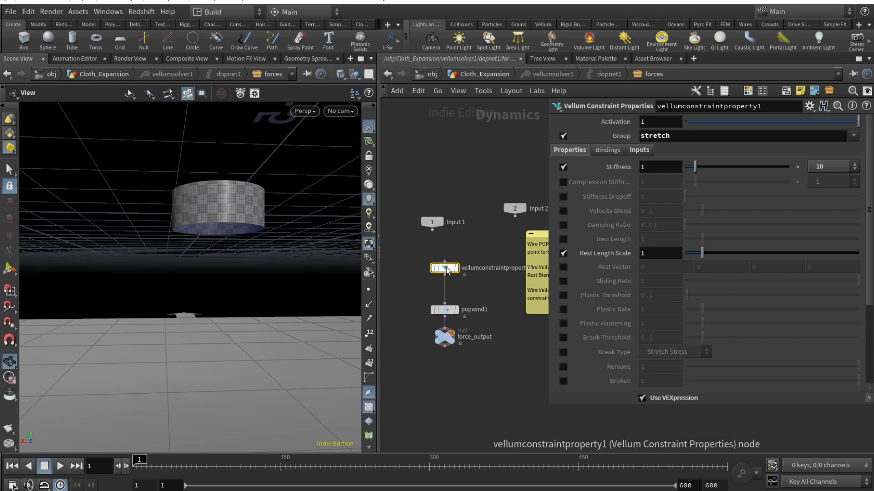
{"action": "mouse_move", "coordinate": [444, 271]}
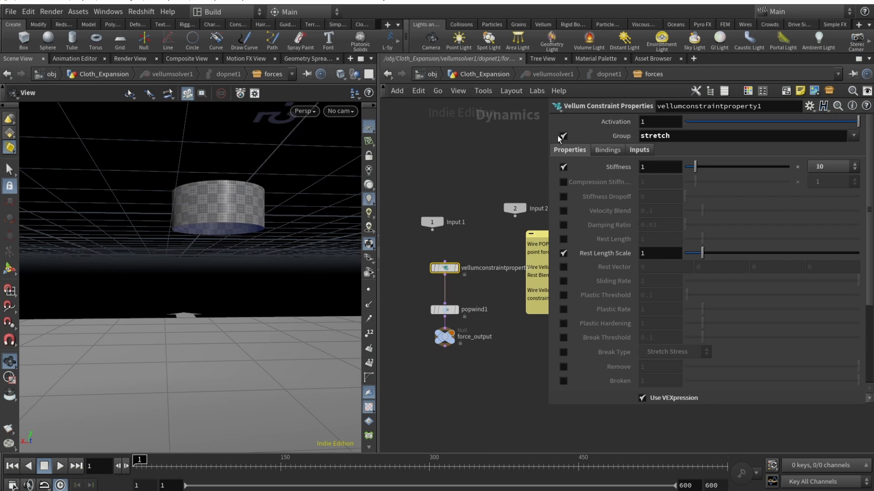
Step: Return to the Cloth_Expansion network and check the Stretch and Bend Output Group names on vellumcloth1
{"action": "left_click", "coordinate": [487, 74]}
{"action": "left_click", "coordinate": [431, 290]}
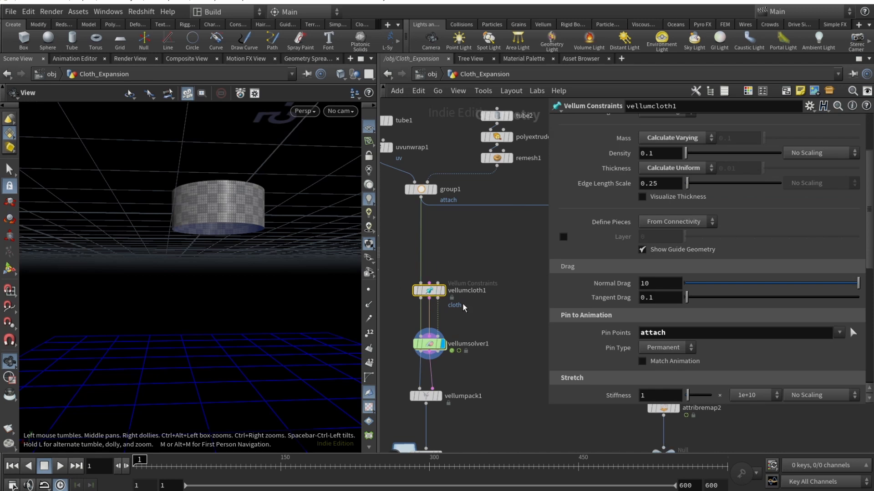
{"action": "scroll", "coordinate": [600, 310], "scroll_direction": "down", "scroll_amount": 5}
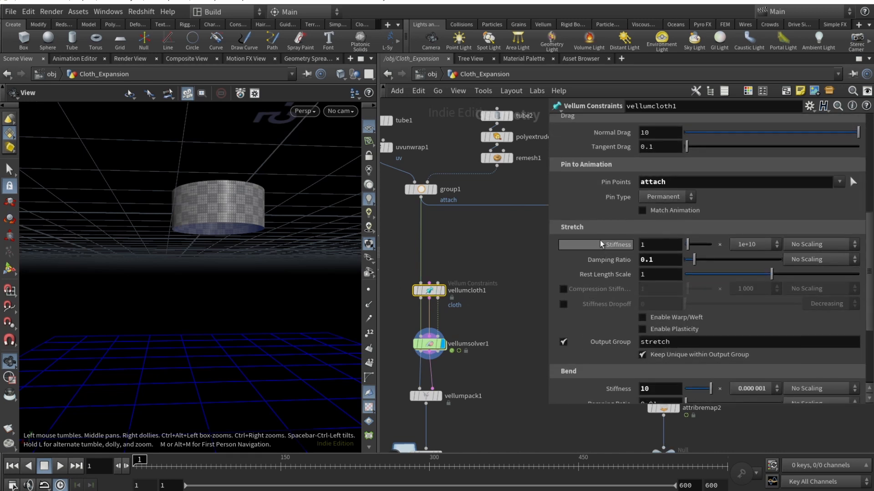
{"action": "left_click", "coordinate": [563, 341]}
{"action": "double_click", "coordinate": [661, 342]}
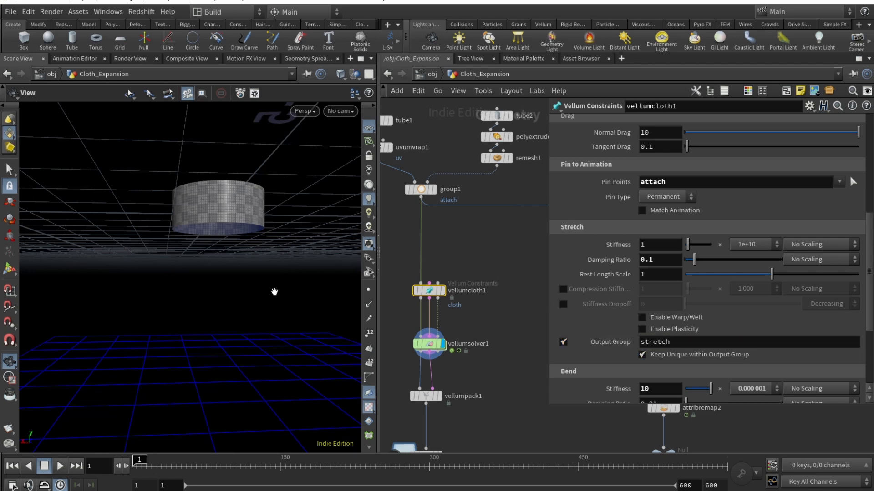
{"action": "mouse_move", "coordinate": [437, 342]}
{"action": "scroll", "coordinate": [632, 305], "scroll_direction": "down", "scroll_amount": 4}
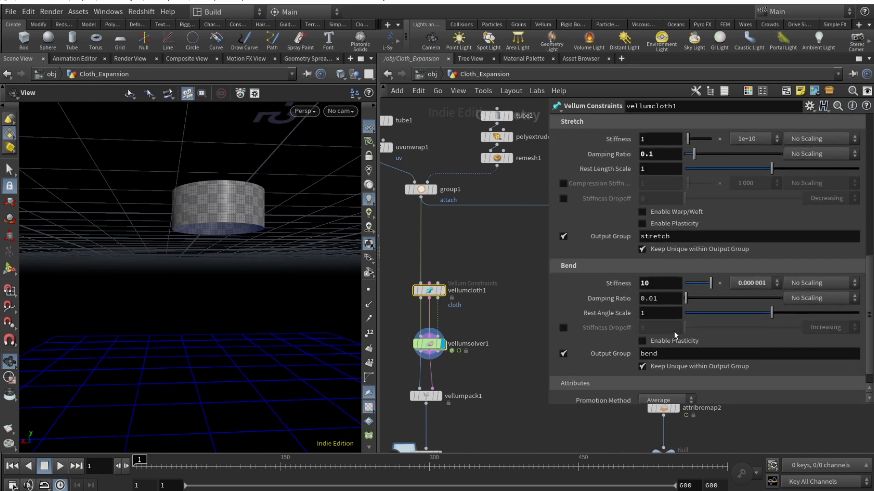
Step: Reopen vellumsolver1's forces network and examine vellumconstraintproperty1's Input 3 source type and SOP Path
{"action": "double_click", "coordinate": [434, 345]}
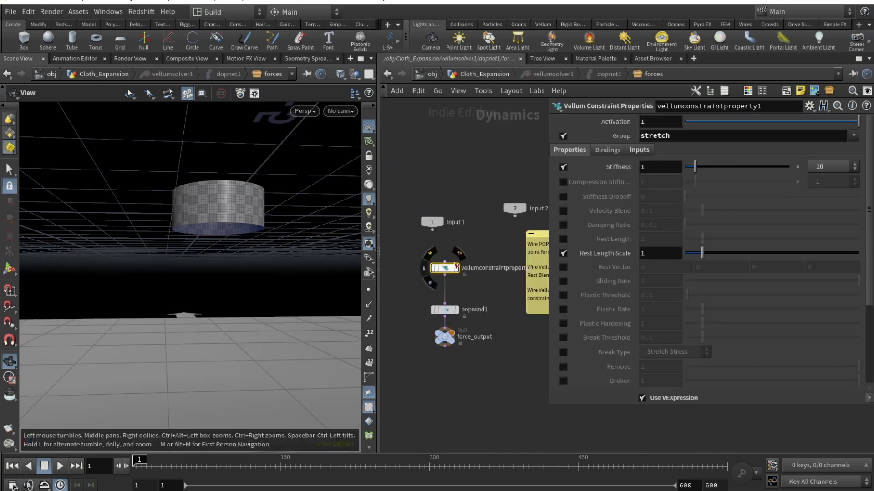
{"action": "left_click", "coordinate": [639, 150]}
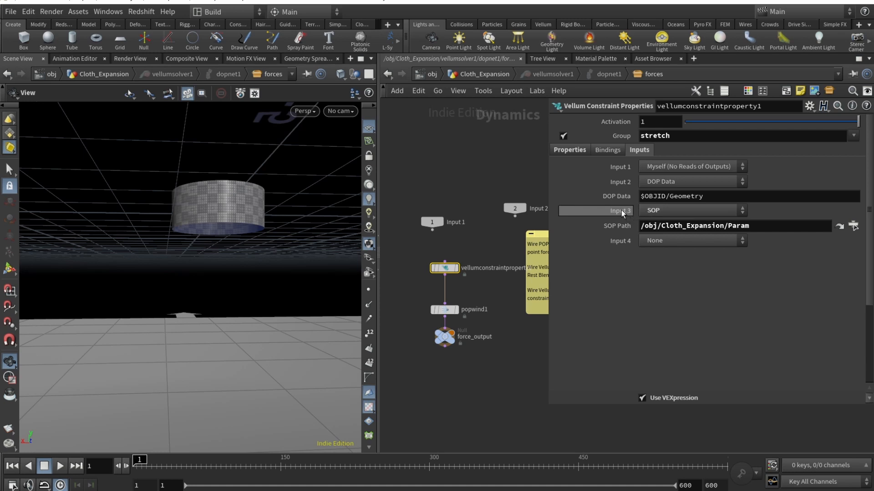
{"action": "left_click", "coordinate": [659, 210]}
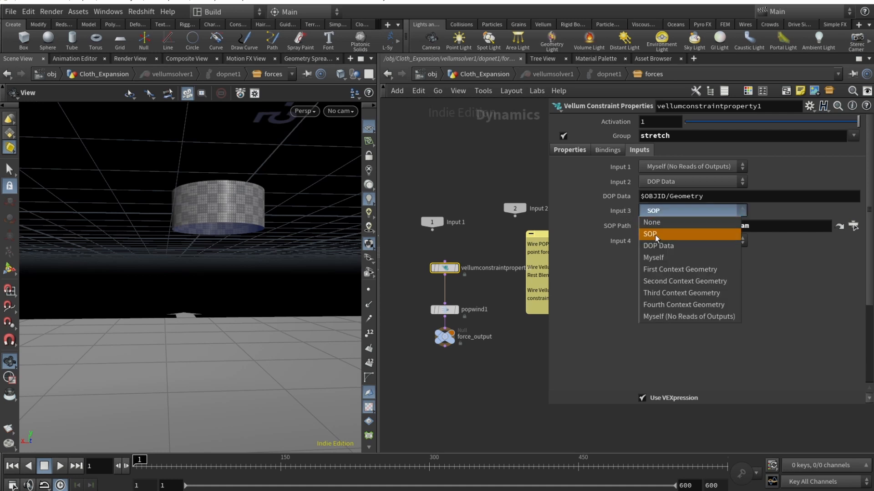
{"action": "left_click", "coordinate": [797, 209]}
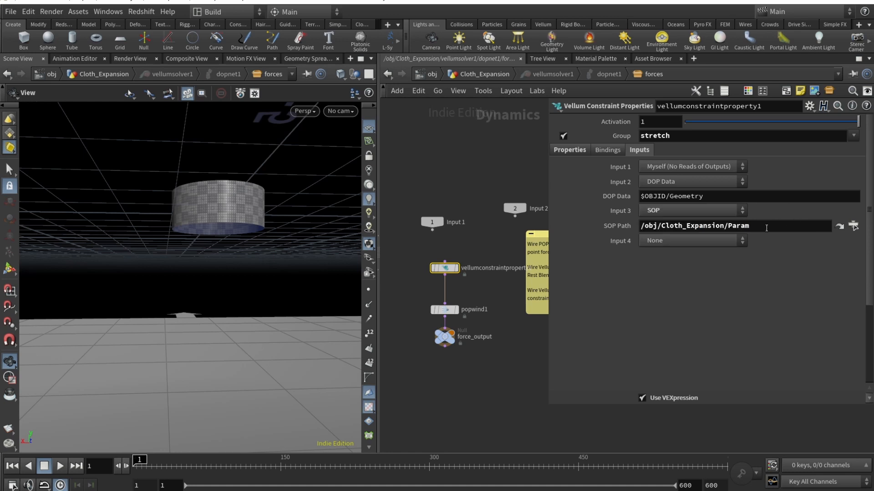
{"action": "left_click", "coordinate": [766, 228]}
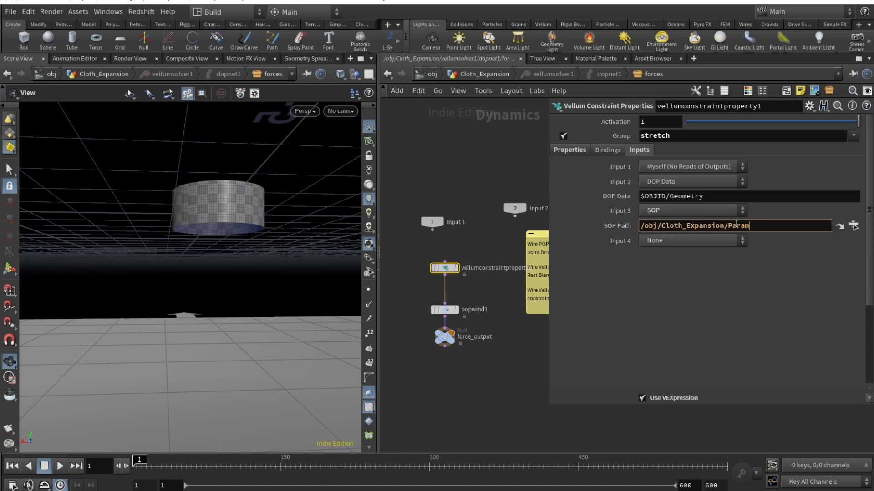
Step: Review vellumconstraintproperty1's Stiffness multiplier options, Rest Length Scale and the VEXpression code that drives them
{"action": "left_click", "coordinate": [563, 152]}
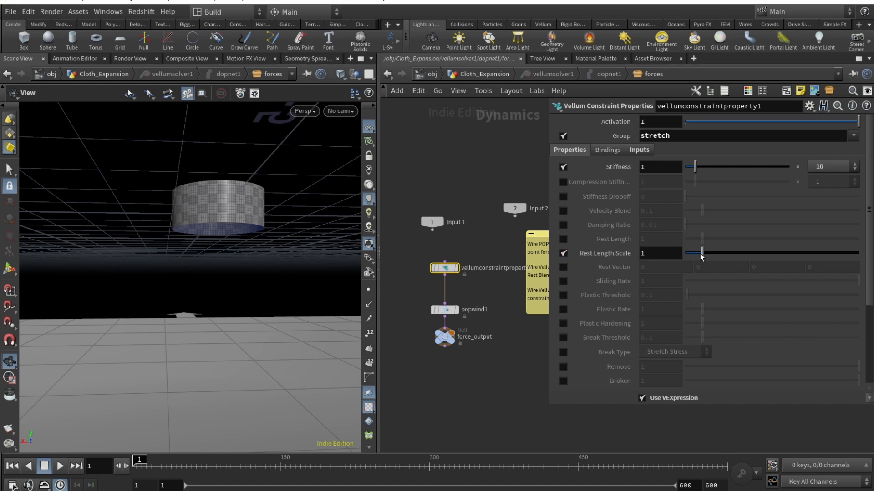
{"action": "left_click", "coordinate": [837, 166]}
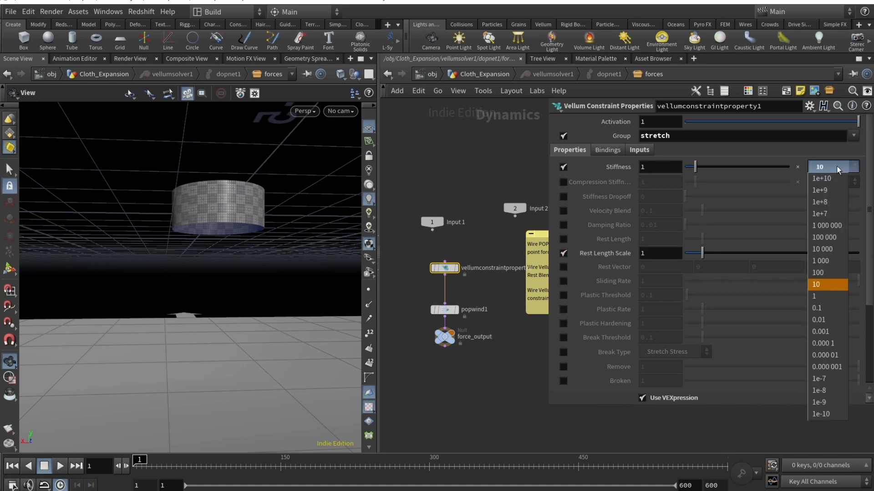
{"action": "left_click", "coordinate": [797, 179]}
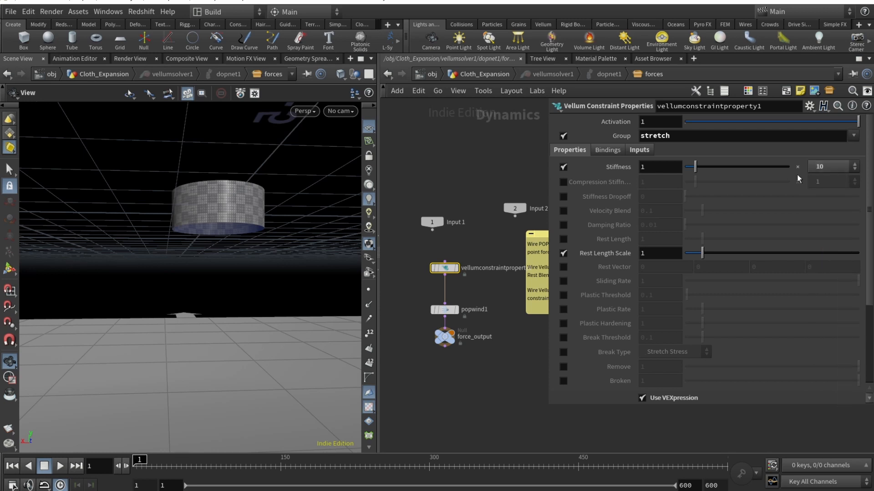
{"action": "scroll", "coordinate": [752, 296], "scroll_direction": "down", "scroll_amount": 3}
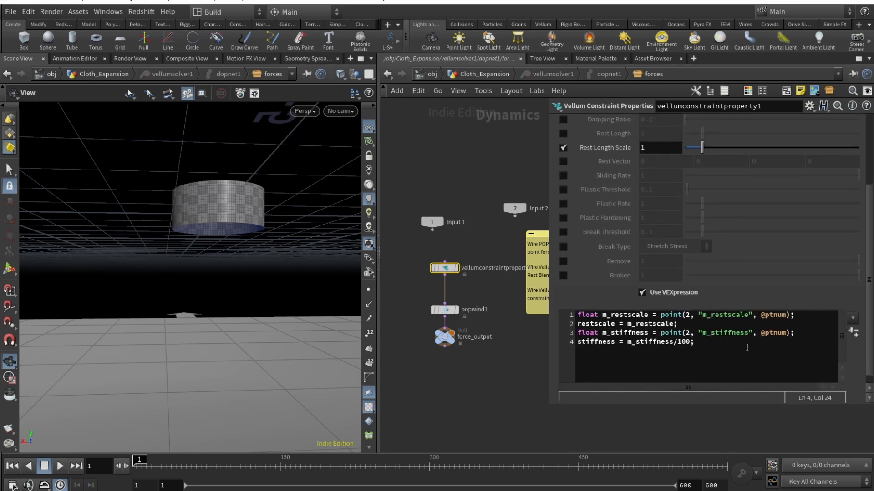
Step: Insert a blank line between the restscale and m_stiffness lines in vellumconstraintproperty1's VEXpression
{"action": "left_click", "coordinate": [745, 343]}
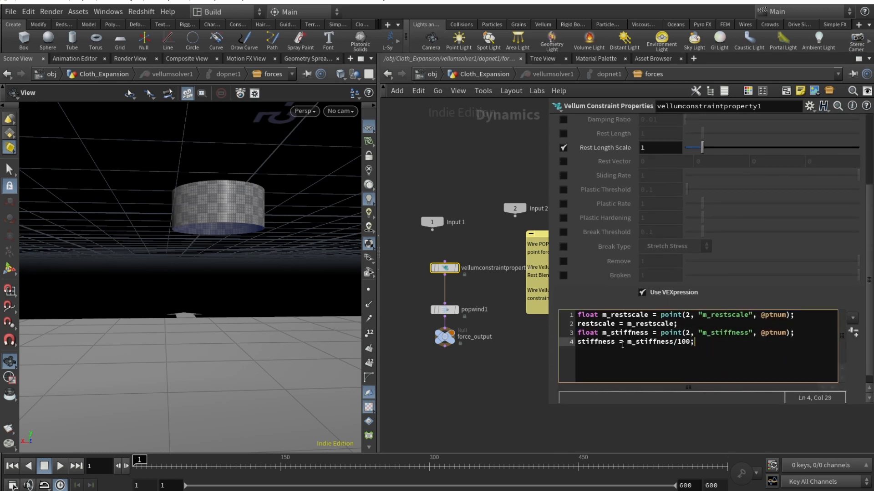
{"action": "left_click", "coordinate": [714, 326]}
{"action": "key", "text": "Return"}
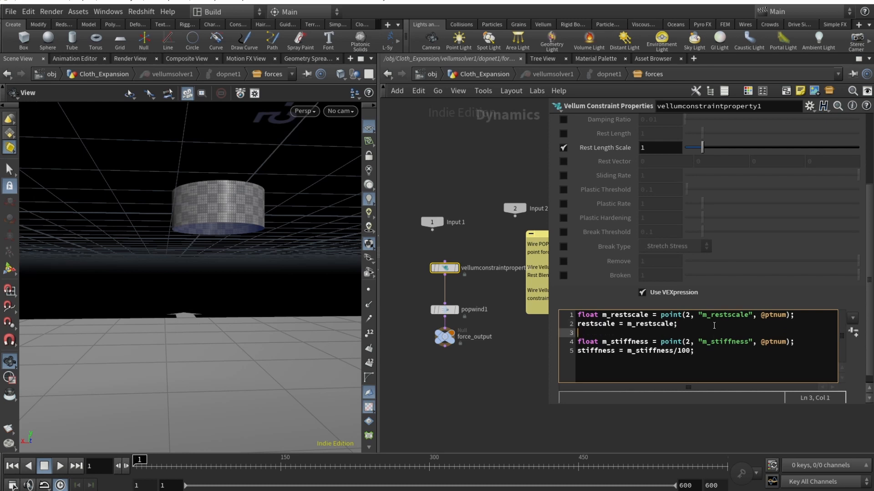
Step: Try moving the point() expression from line 1 into line 2's restscale assignment, and undo the edits
{"action": "left_click_drag", "start_coordinate": [575, 317], "coordinate": [798, 315]}
{"action": "key", "text": "ctrl+c"}
{"action": "key", "text": "BackSpace"}
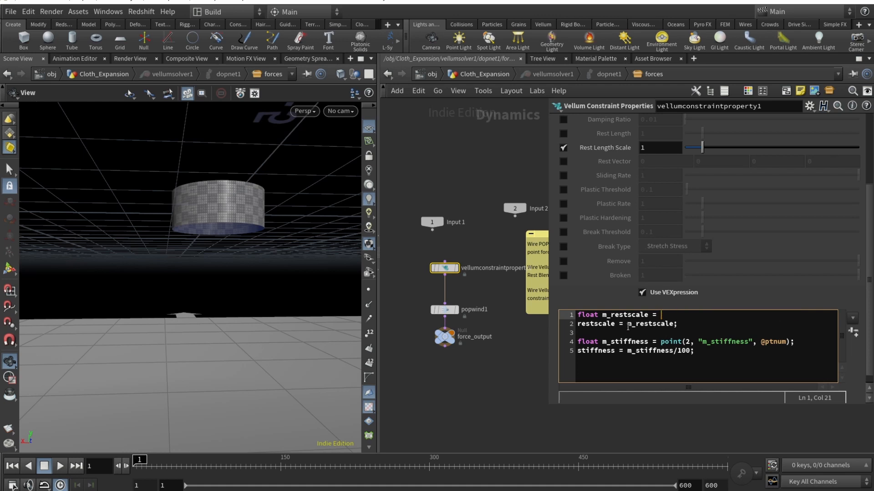
{"action": "left_click", "coordinate": [628, 325]}
{"action": "key", "text": "ctrl+v"}
{"action": "key", "text": "ctrl+z"}
{"action": "key", "text": "ctrl+z"}
{"action": "key", "text": "ctrl+z"}
{"action": "left_click", "coordinate": [692, 324]}
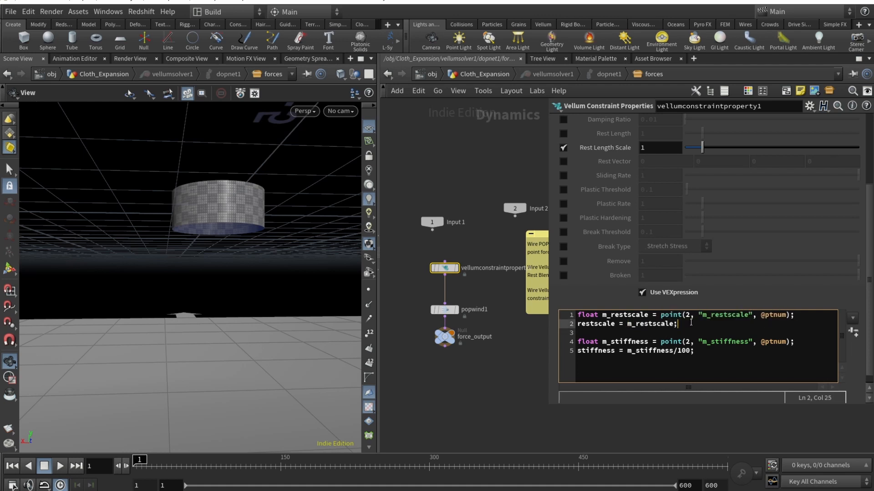
Step: Examine the float type and point() input number in line 1 of the VEXpression, and compare them with the node's input sources
{"action": "left_click", "coordinate": [631, 314]}
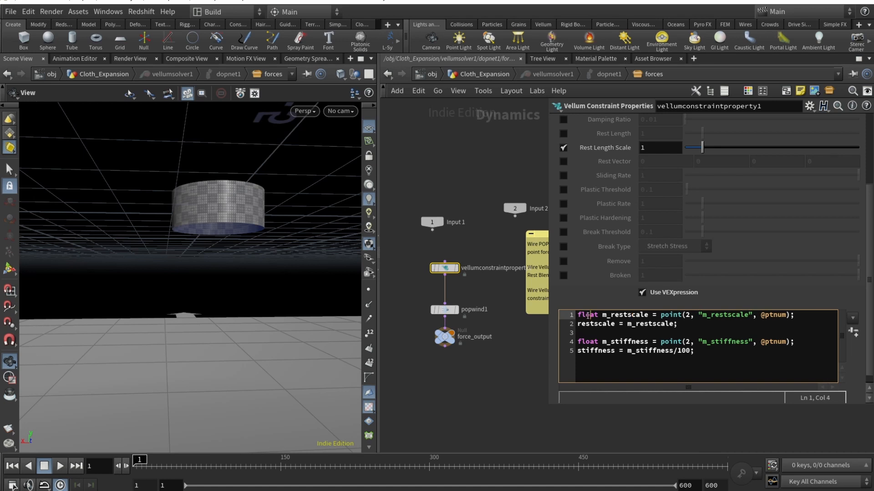
{"action": "double_click", "coordinate": [588, 315]}
{"action": "double_click", "coordinate": [667, 315]}
{"action": "left_click", "coordinate": [685, 315]}
{"action": "key", "text": "Right"}
{"action": "double_click", "coordinate": [687, 314]}
{"action": "scroll", "coordinate": [755, 214], "scroll_direction": "up", "scroll_amount": 5}
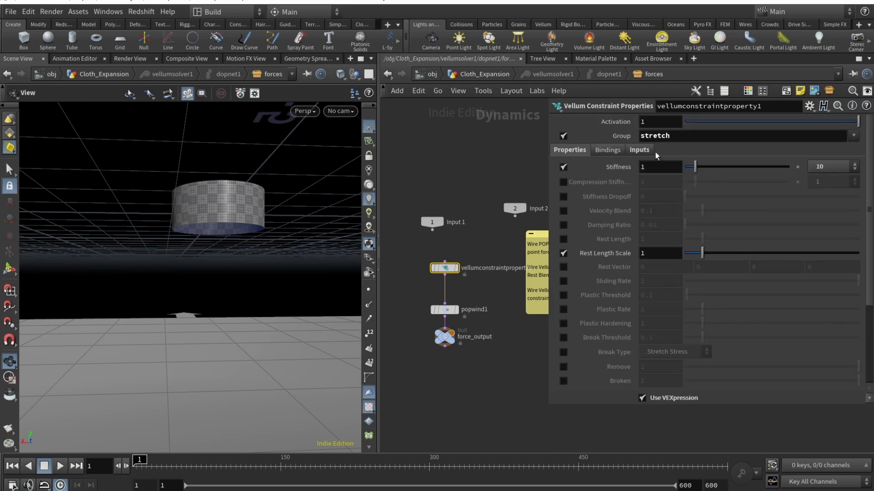
{"action": "left_click", "coordinate": [652, 151]}
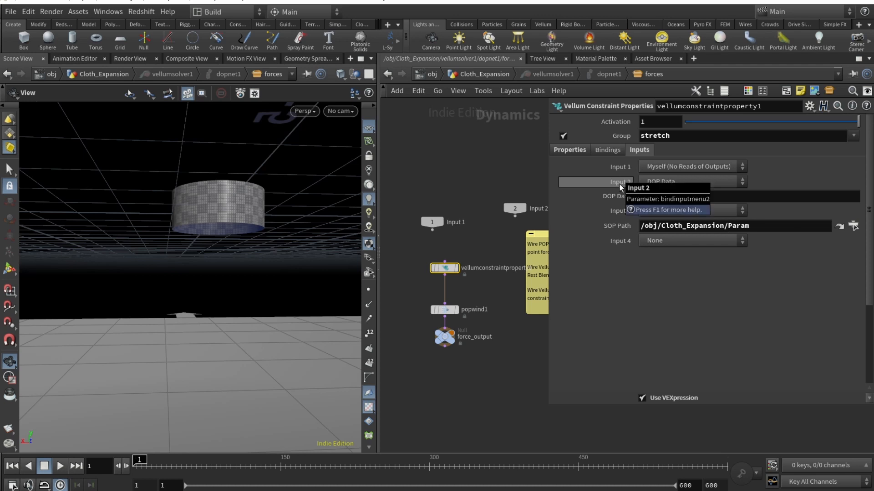
{"action": "left_click", "coordinate": [607, 149]}
{"action": "left_click", "coordinate": [577, 149]}
{"action": "scroll", "coordinate": [705, 295], "scroll_direction": "down", "scroll_amount": 3}
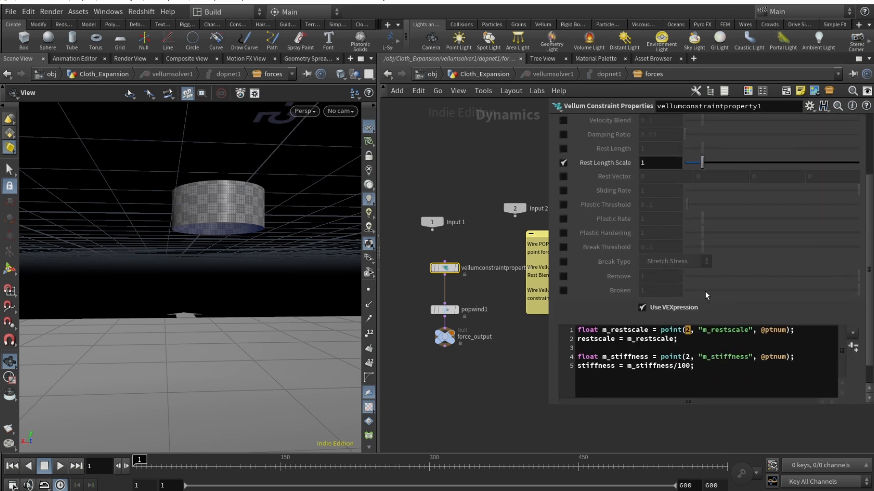
{"action": "left_click", "coordinate": [691, 331]}
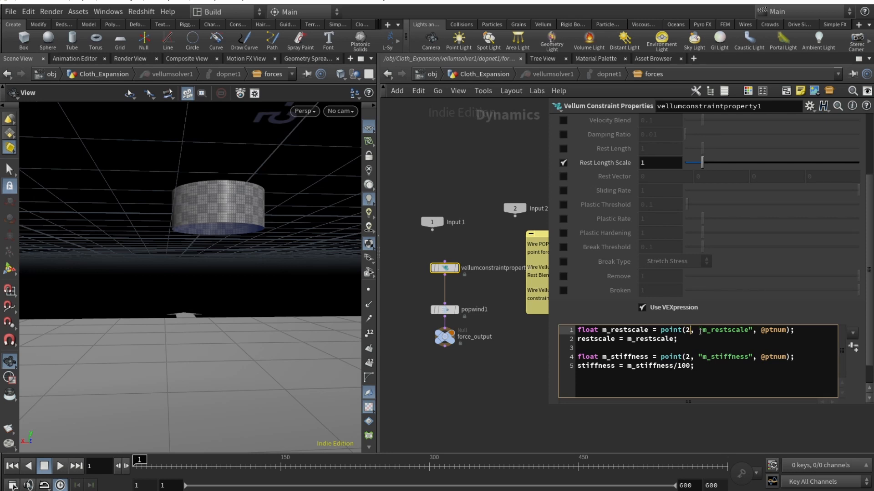
{"action": "left_click_drag", "start_coordinate": [700, 331], "coordinate": [786, 333]}
{"action": "left_click", "coordinate": [794, 336]}
{"action": "left_click", "coordinate": [703, 338]}
{"action": "left_click", "coordinate": [636, 340]}
{"action": "left_click_drag", "start_coordinate": [602, 330], "coordinate": [627, 339]}
{"action": "double_click", "coordinate": [607, 339]}
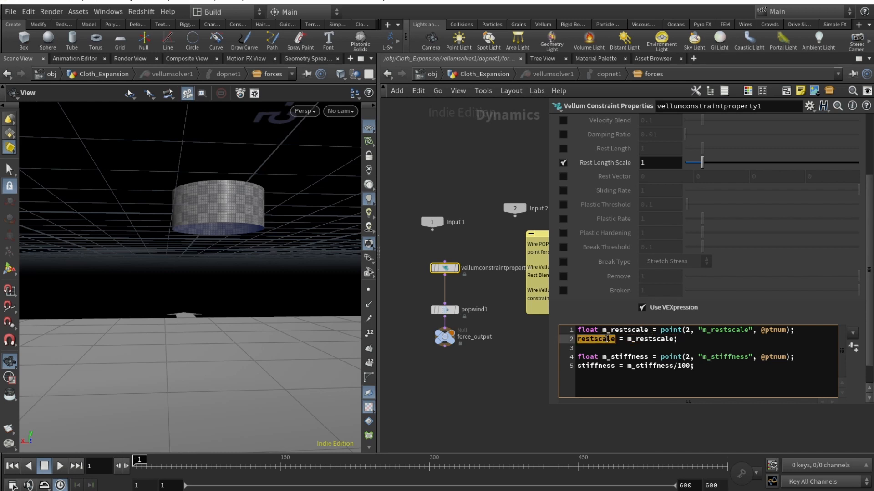
{"action": "left_click", "coordinate": [629, 339]}
{"action": "scroll", "coordinate": [629, 341], "scroll_direction": "up", "scroll_amount": 3}
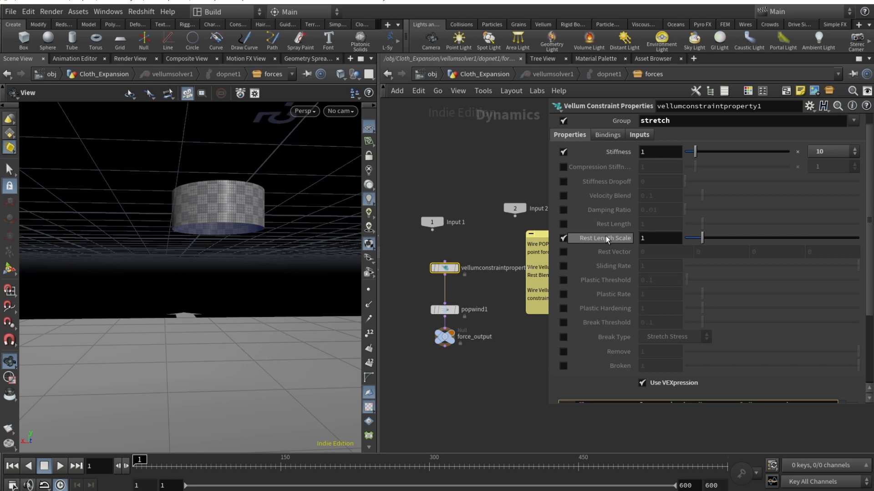
{"action": "mouse_move", "coordinate": [605, 237]}
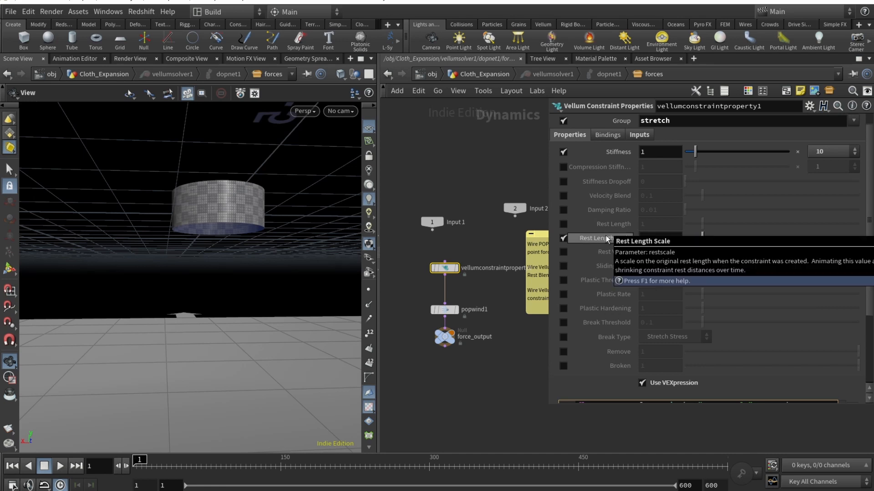
{"action": "scroll", "coordinate": [605, 236], "scroll_direction": "down", "scroll_amount": 4}
{"action": "left_click", "coordinate": [695, 340]}
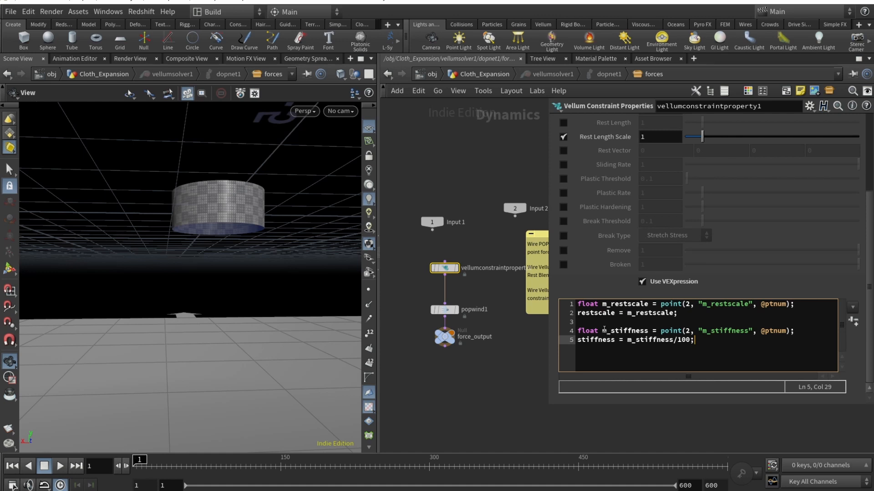
{"action": "left_click", "coordinate": [689, 332]}
{"action": "left_click_drag", "start_coordinate": [686, 331], "coordinate": [705, 333]}
{"action": "left_click_drag", "start_coordinate": [761, 332], "coordinate": [780, 333]}
{"action": "left_click", "coordinate": [720, 344]}
{"action": "left_click_drag", "start_coordinate": [628, 341], "coordinate": [673, 345]}
{"action": "double_click", "coordinate": [596, 340]}
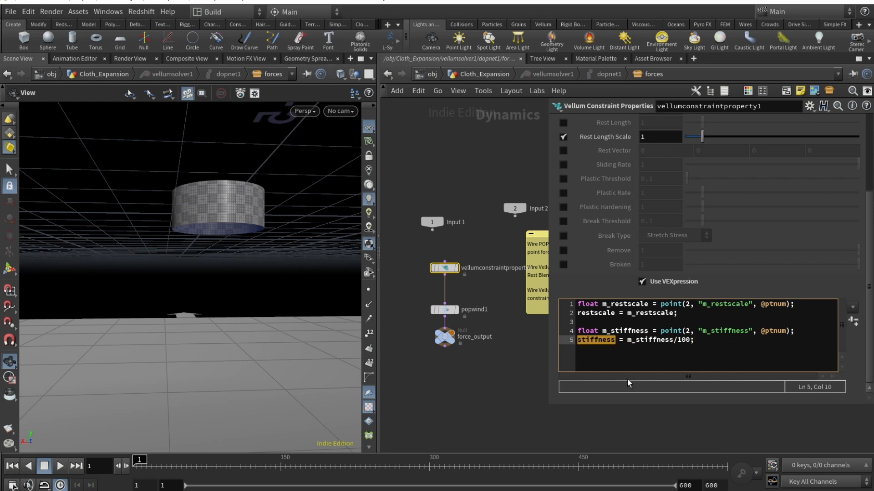
{"action": "left_click", "coordinate": [680, 339]}
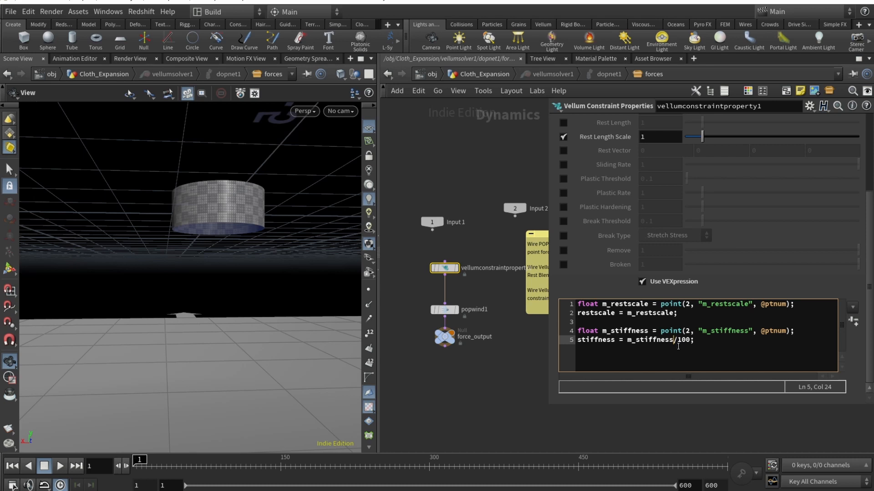
{"action": "left_click", "coordinate": [721, 351]}
Step: Move popwind1 slightly closer to vellumconstraintproperty1 and check its noise Amplitude
{"action": "left_click_drag", "start_coordinate": [447, 312], "coordinate": [446, 301]}
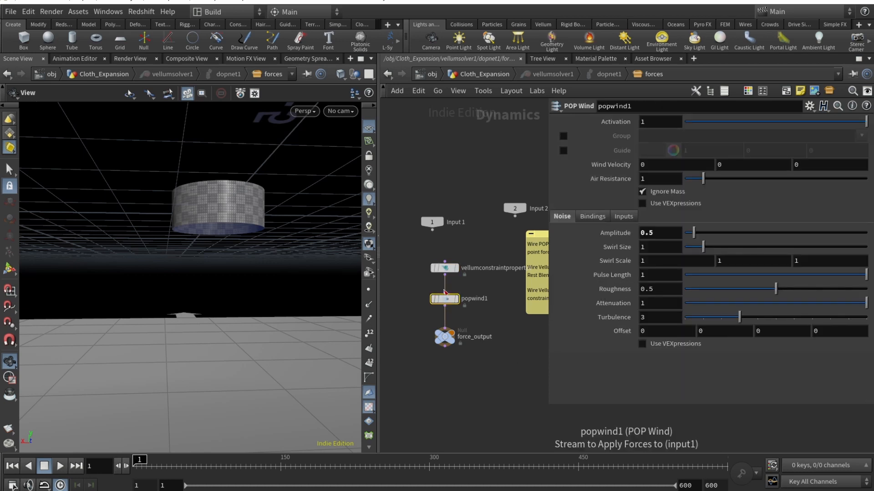
{"action": "left_click", "coordinate": [668, 234]}
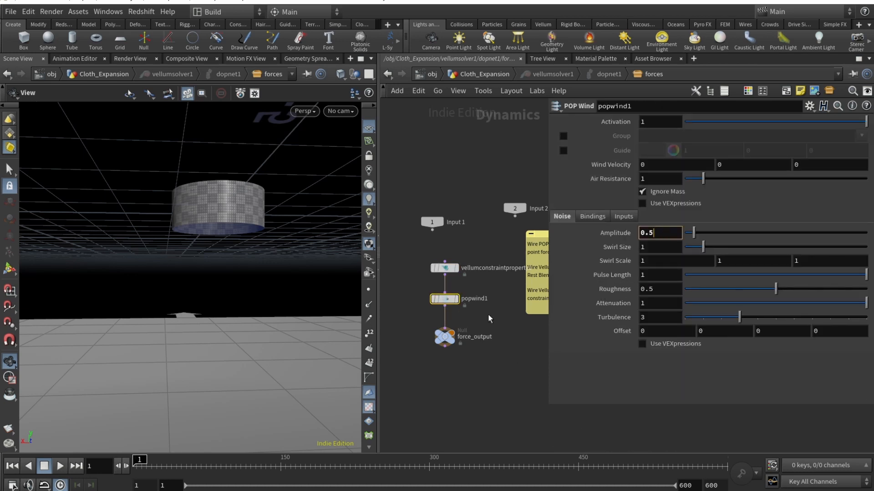
{"action": "left_click", "coordinate": [512, 364]}
Step: Play the cloth simulation, pausing at frame 6 to inspect the expanding area up close, and continue playback to frame 61
{"action": "left_click_drag", "start_coordinate": [241, 264], "coordinate": [214, 284], "text": "alt"}
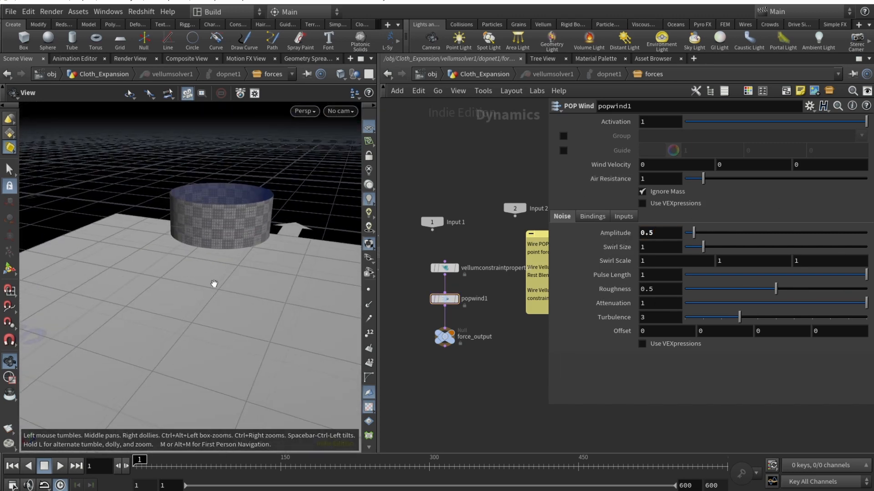
{"action": "left_click", "coordinate": [59, 467]}
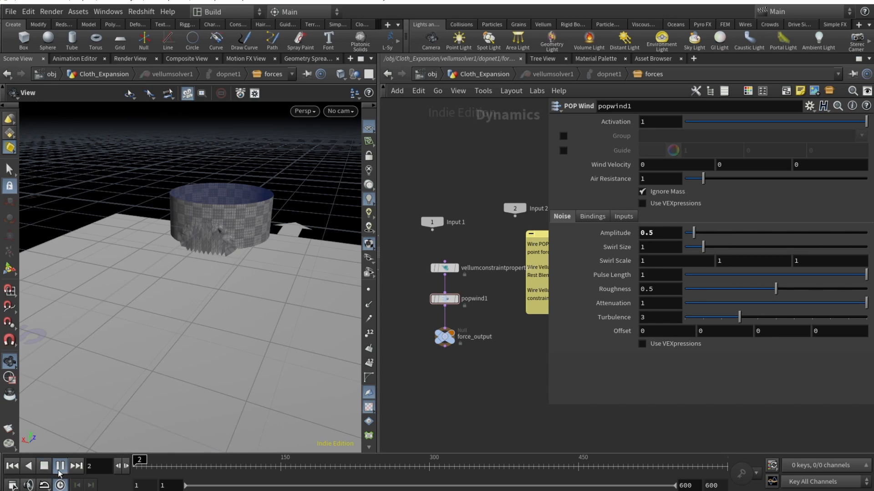
{"action": "left_click", "coordinate": [59, 467]}
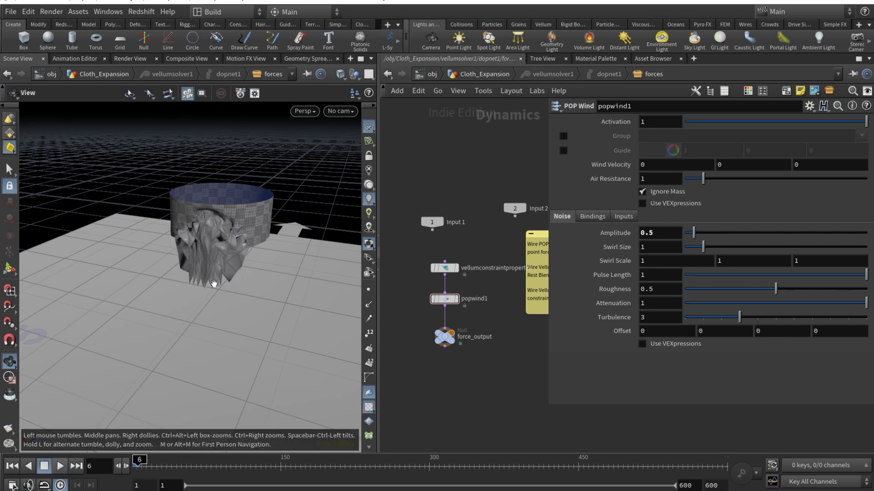
{"action": "left_click_drag", "start_coordinate": [214, 284], "coordinate": [232, 235]}
{"action": "scroll", "coordinate": [210, 239], "scroll_direction": "up", "scroll_amount": 4}
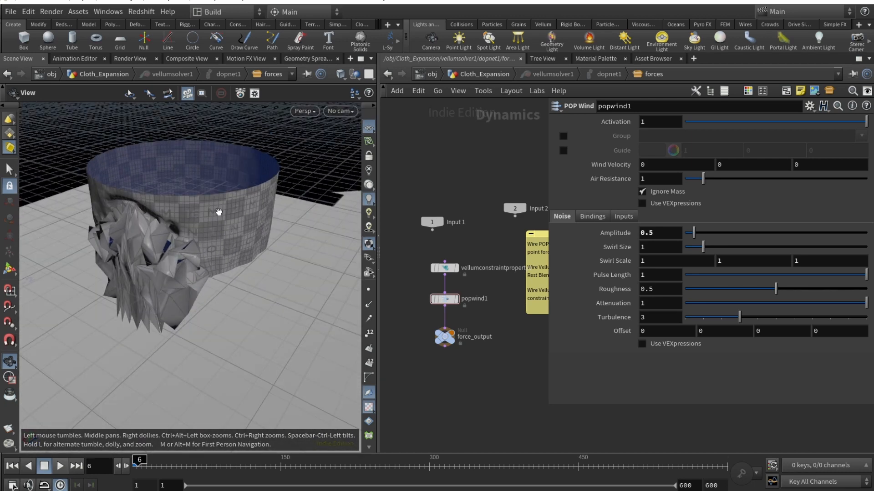
{"action": "left_click_drag", "start_coordinate": [156, 250], "coordinate": [150, 300]}
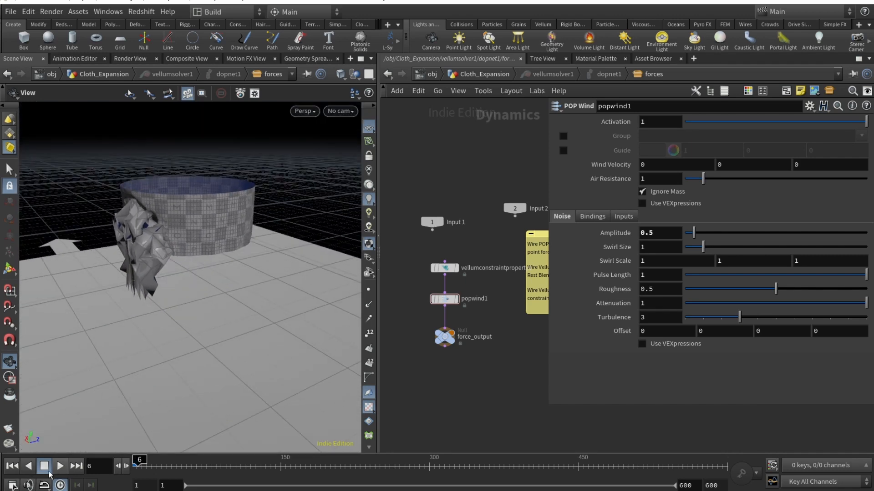
{"action": "left_click", "coordinate": [60, 467]}
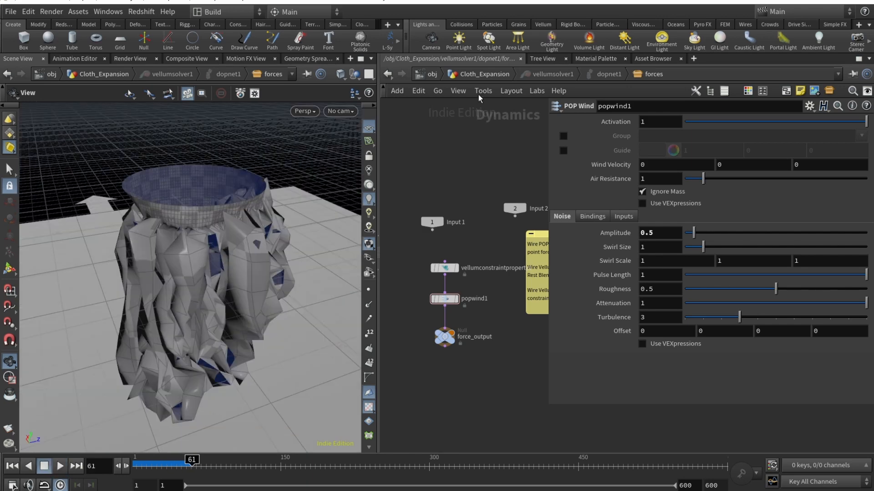
Step: Return to the Cloth_Expansion network and set tube1's Rows to 17*2 and Columns to 150*4
{"action": "left_click", "coordinate": [493, 74]}
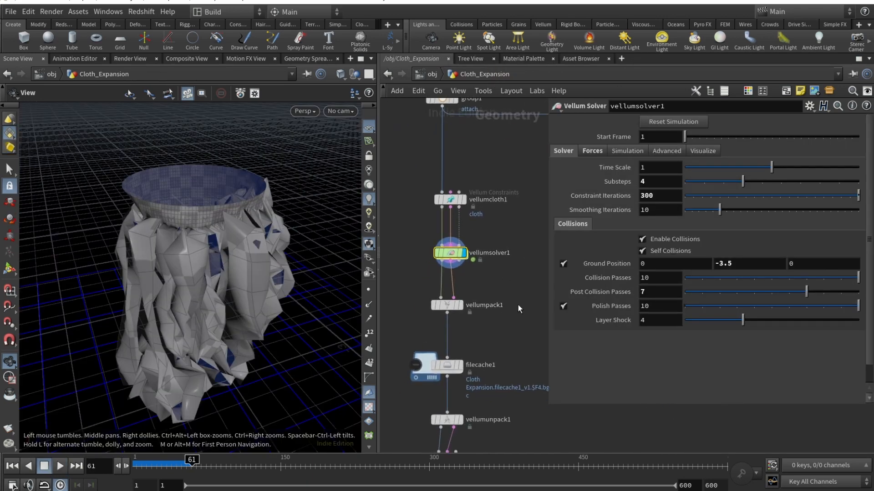
{"action": "middle_click_drag", "start_coordinate": [524, 222], "coordinate": [522, 347]}
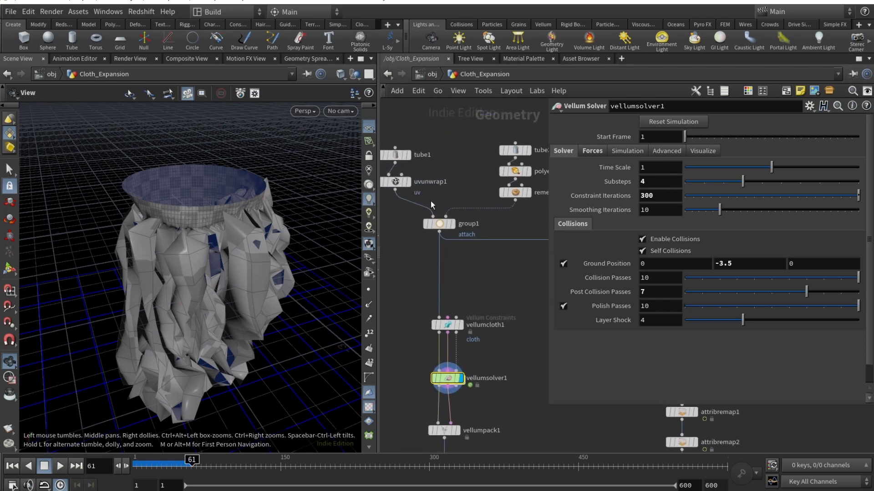
{"action": "left_click", "coordinate": [396, 184]}
{"action": "left_click", "coordinate": [395, 155]}
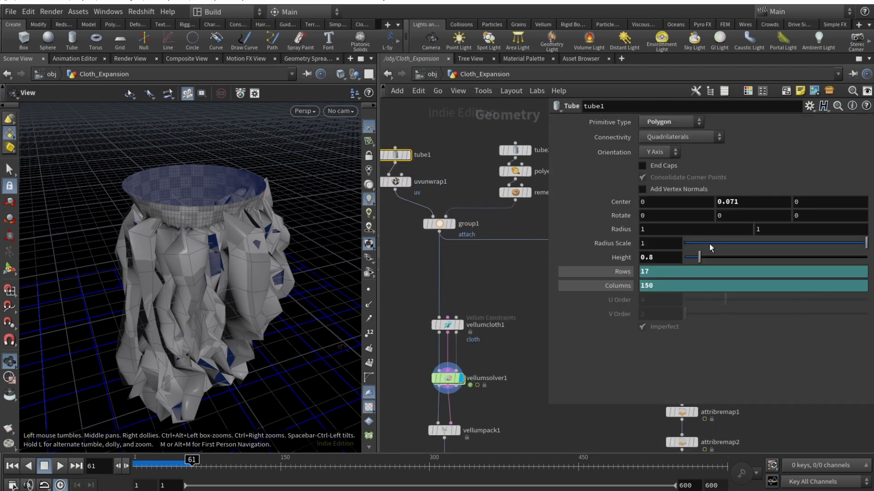
{"action": "left_click", "coordinate": [714, 272]}
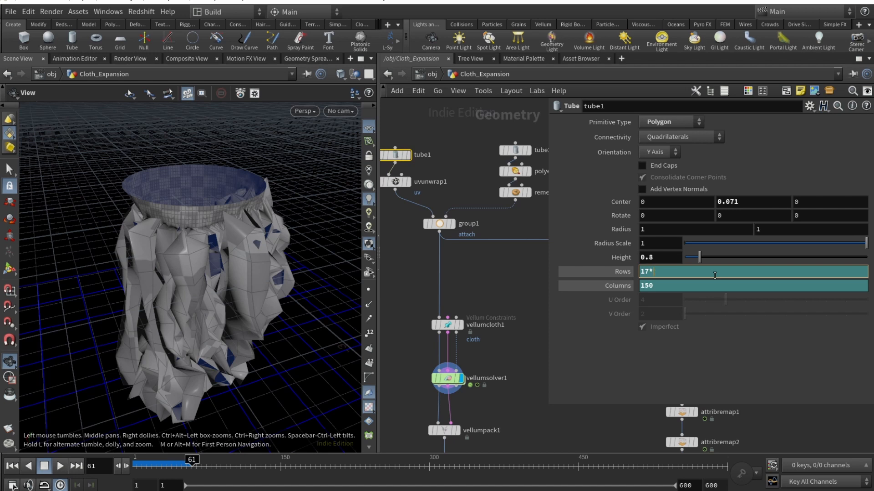
{"action": "type", "text": "*2"}
{"action": "key", "text": "Tab"}
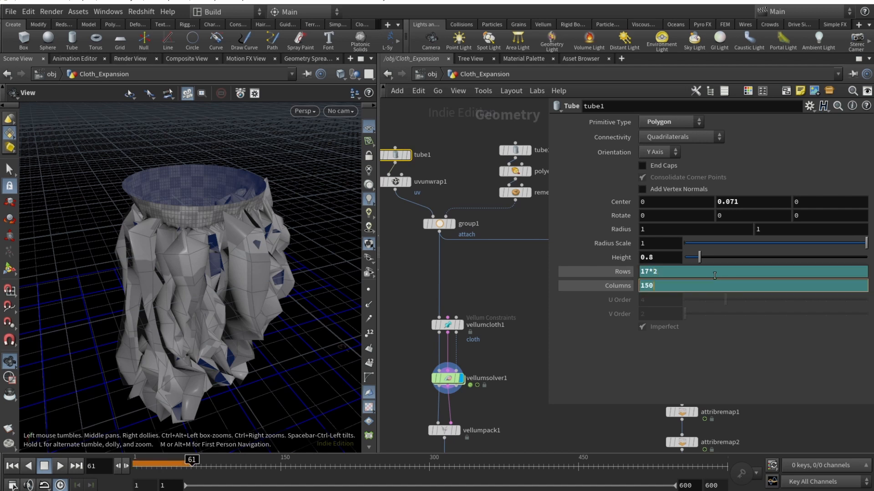
{"action": "key", "text": "Return"}
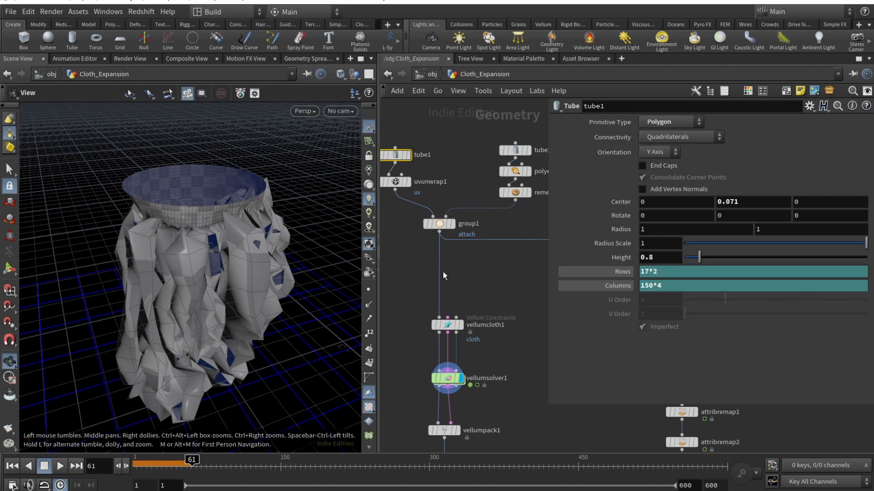
Step: Review filecache1's caching and frame range settings below vellumpack1
{"action": "middle_click_drag", "start_coordinate": [469, 336], "coordinate": [454, 223]}
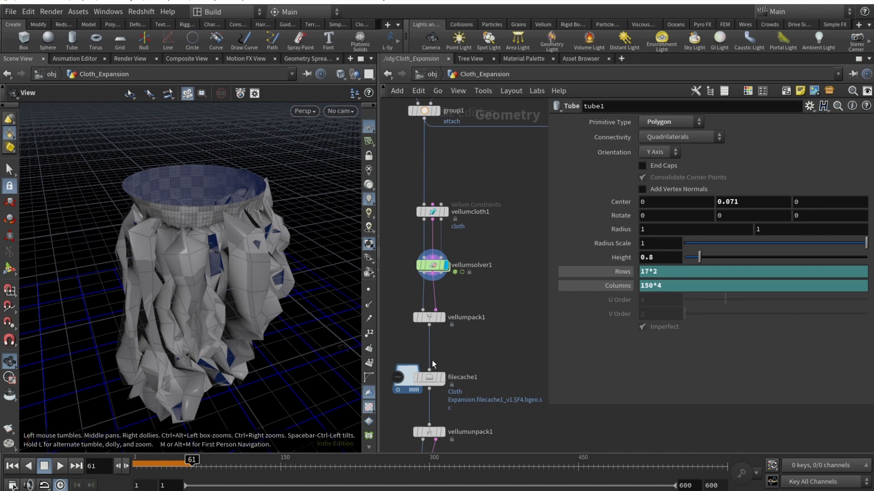
{"action": "left_click", "coordinate": [427, 378]}
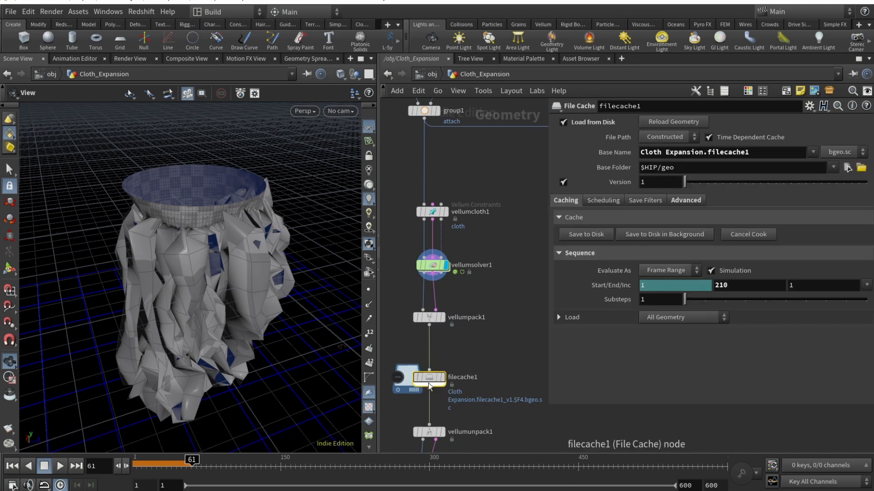
{"action": "left_click", "coordinate": [431, 316]}
{"action": "left_click", "coordinate": [430, 379]}
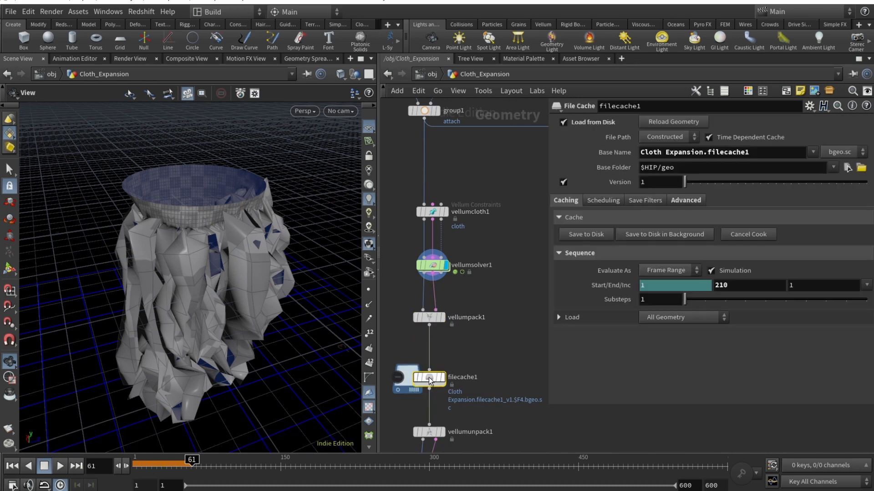
Step: Display vellumunpack1's output in the viewport, inspect the cached cloth, and open vellumpostprocess1's parameters
{"action": "middle_click_drag", "start_coordinate": [505, 376], "coordinate": [510, 225]}
{"action": "mouse_move", "coordinate": [448, 285]}
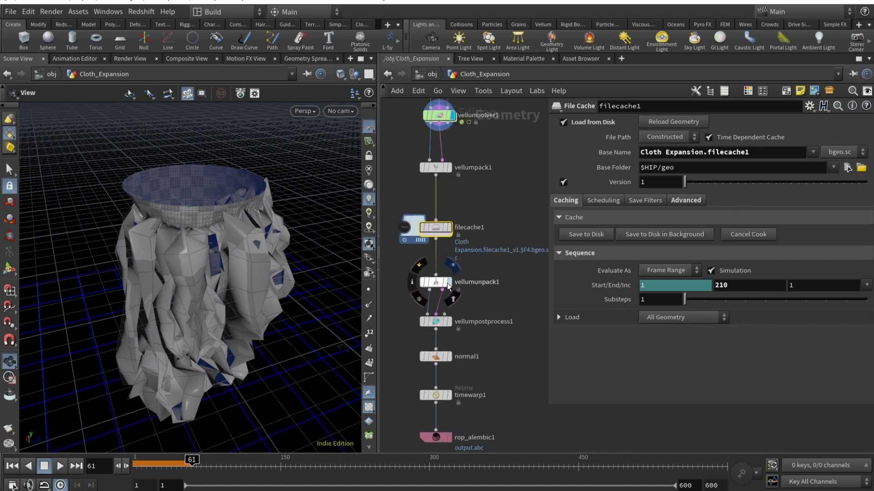
{"action": "left_click", "coordinate": [447, 283]}
{"action": "left_click_drag", "start_coordinate": [314, 318], "coordinate": [217, 337]}
{"action": "mouse_move", "coordinate": [450, 324]}
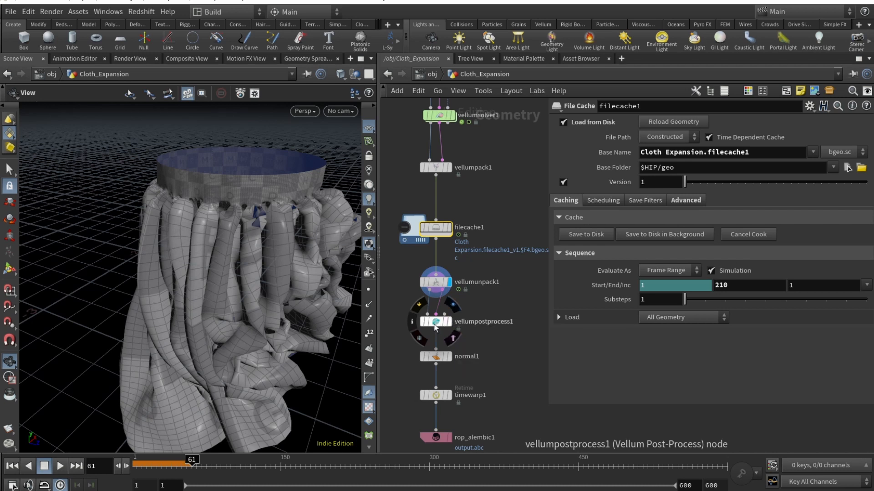
{"action": "left_click", "coordinate": [452, 324]}
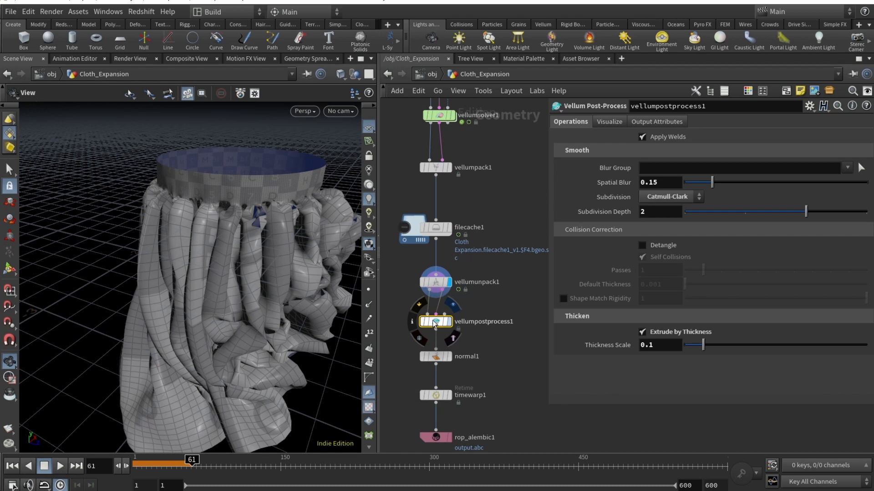
Step: Display vellumpostprocess1's output in the viewport and inspect the smoothed, subdivided cloth from several angles and up close
{"action": "key", "text": "r"}
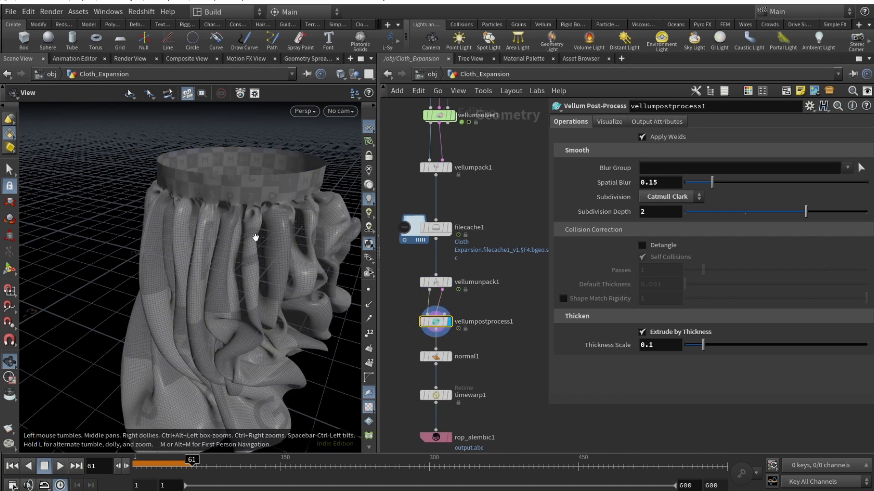
{"action": "left_click_drag", "start_coordinate": [250, 214], "coordinate": [189, 239]}
{"action": "scroll", "coordinate": [206, 222], "scroll_direction": "down", "scroll_amount": 8}
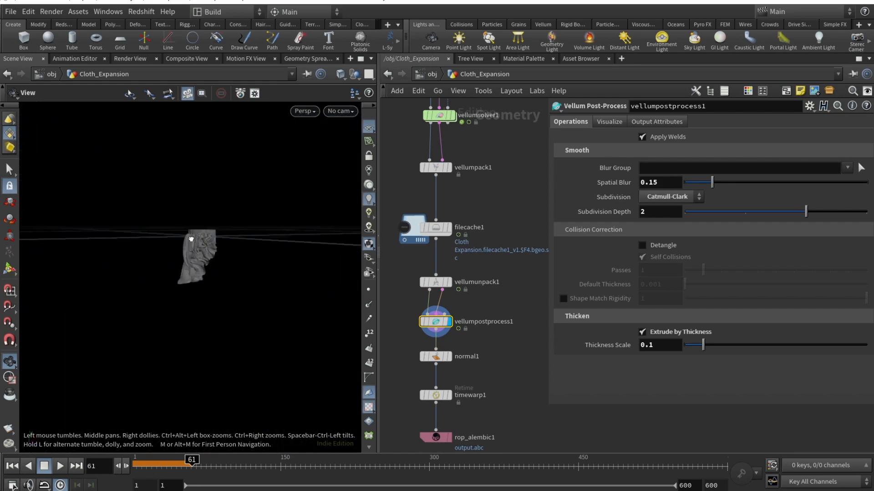
{"action": "scroll", "coordinate": [198, 237], "scroll_direction": "up", "scroll_amount": 3}
{"action": "right_click_drag", "start_coordinate": [199, 235], "coordinate": [204, 275]}
{"action": "mouse_move", "coordinate": [205, 274]}
{"action": "left_mouse_down"}
{"action": "mouse_move", "coordinate": [193, 300]}
{"action": "mouse_move", "coordinate": [197, 284]}
{"action": "left_mouse_up"}
{"action": "right_click_drag", "start_coordinate": [197, 284], "coordinate": [200, 269]}
{"action": "left_click_drag", "start_coordinate": [199, 270], "coordinate": [244, 279]}
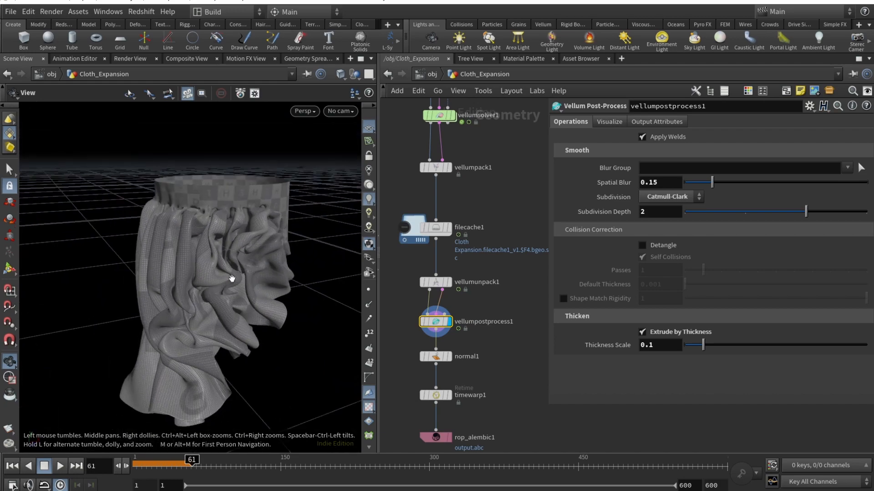
{"action": "scroll", "coordinate": [212, 219], "scroll_direction": "up", "scroll_amount": 6}
{"action": "left_click_drag", "start_coordinate": [232, 302], "coordinate": [107, 165]}
{"action": "right_click_drag", "start_coordinate": [106, 164], "coordinate": [113, 232]}
{"action": "left_click_drag", "start_coordinate": [113, 232], "coordinate": [146, 245]}
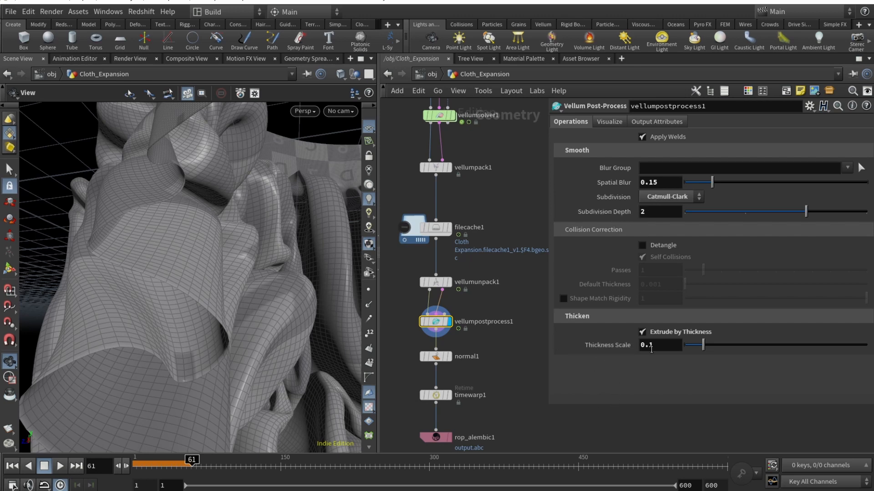
Step: Review vellumpostprocess1's Thickness Scale and examine the thickness of the cloth's edges and folds up close
{"action": "left_click", "coordinate": [658, 345]}
{"action": "left_click_drag", "start_coordinate": [248, 312], "coordinate": [195, 277]}
{"action": "scroll", "coordinate": [218, 283], "scroll_direction": "down", "scroll_amount": 8}
{"action": "scroll", "coordinate": [195, 277], "scroll_direction": "up", "scroll_amount": 5}
{"action": "scroll", "coordinate": [189, 283], "scroll_direction": "up", "scroll_amount": 5}
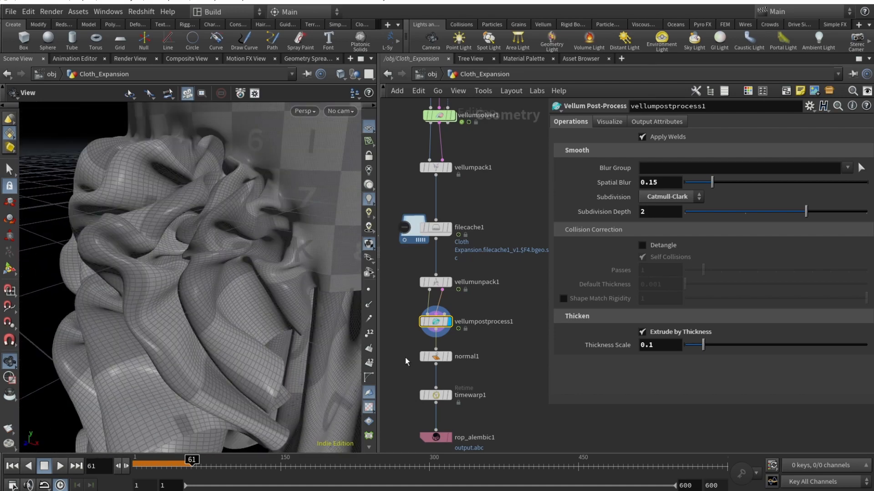
Step: Display the outputs of normal1 and timewarp1 in turn, review the Retime settings, and inspect the retimed cloth from several angles
{"action": "left_click", "coordinate": [448, 359]}
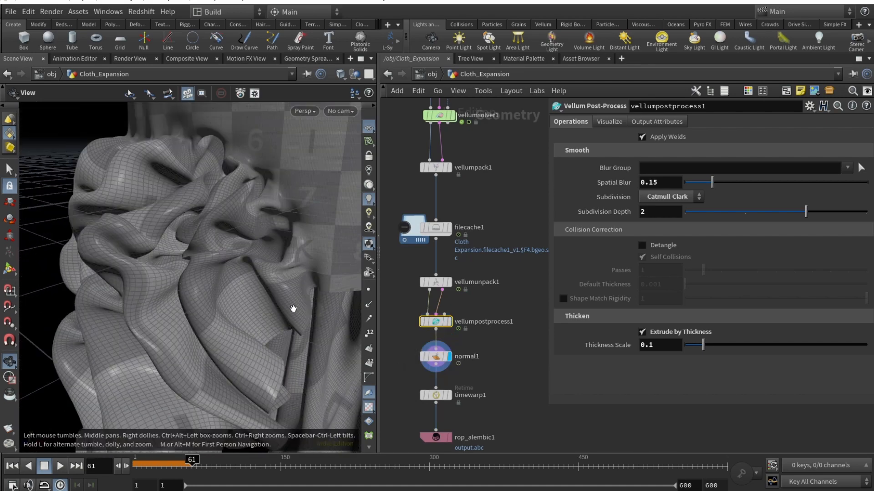
{"action": "scroll", "coordinate": [293, 307], "scroll_direction": "down", "scroll_amount": 8}
{"action": "mouse_move", "coordinate": [436, 395]}
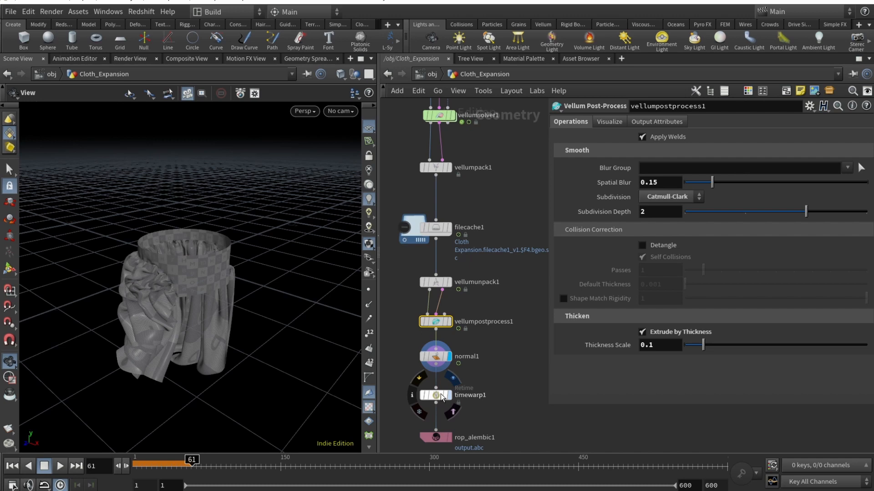
{"action": "left_click", "coordinate": [436, 405]}
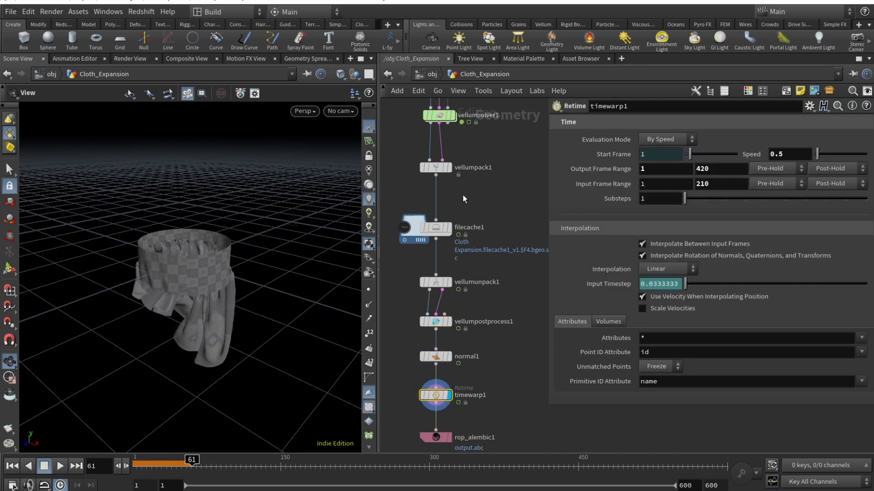
{"action": "left_click_drag", "start_coordinate": [205, 278], "coordinate": [223, 287]}
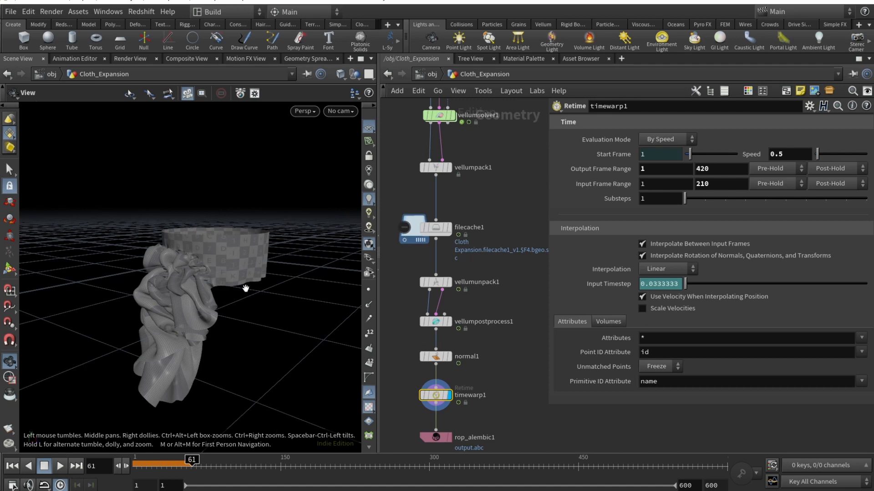
{"action": "left_click_drag", "start_coordinate": [166, 279], "coordinate": [182, 294]}
{"action": "right_click_drag", "start_coordinate": [182, 295], "coordinate": [258, 281]}
{"action": "left_click_drag", "start_coordinate": [257, 281], "coordinate": [214, 294]}
Step: Review rop_alembic1's export settings and compare its frame range with timewarp1's output frame range
{"action": "middle_click_drag", "start_coordinate": [515, 403], "coordinate": [488, 296]}
{"action": "left_click", "coordinate": [404, 335]}
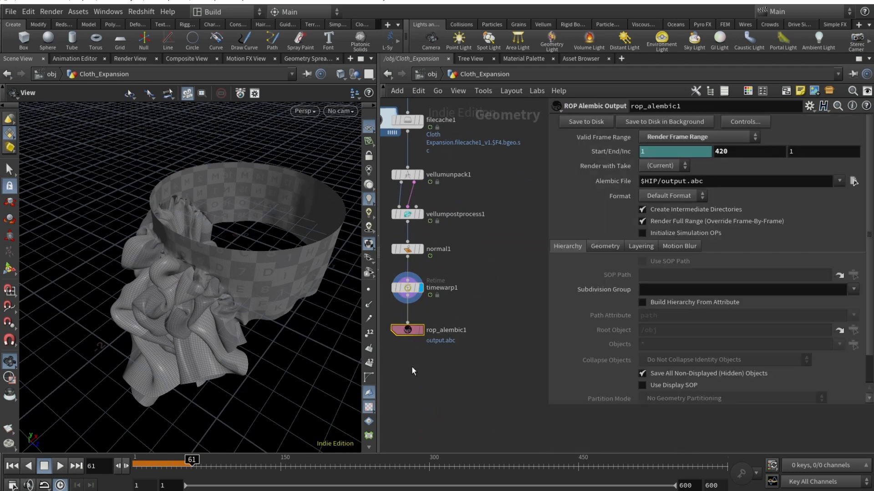
{"action": "middle_click_drag", "start_coordinate": [411, 367], "coordinate": [435, 379]}
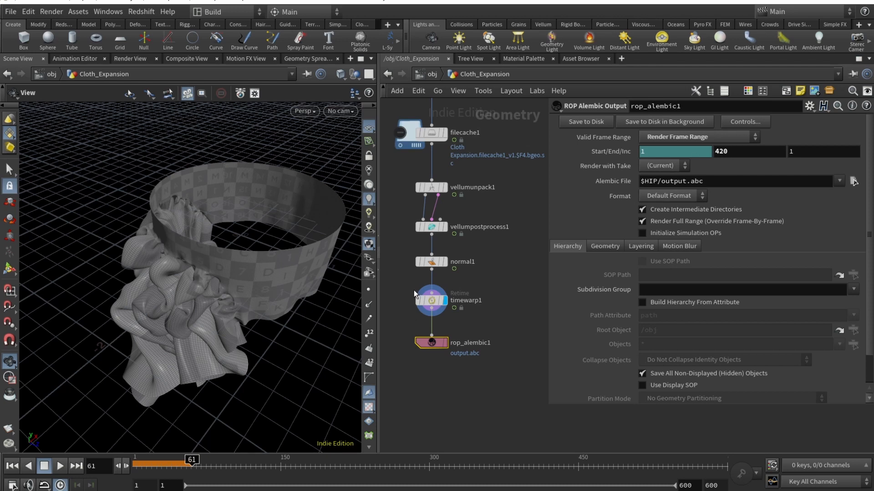
{"action": "left_click", "coordinate": [426, 300]}
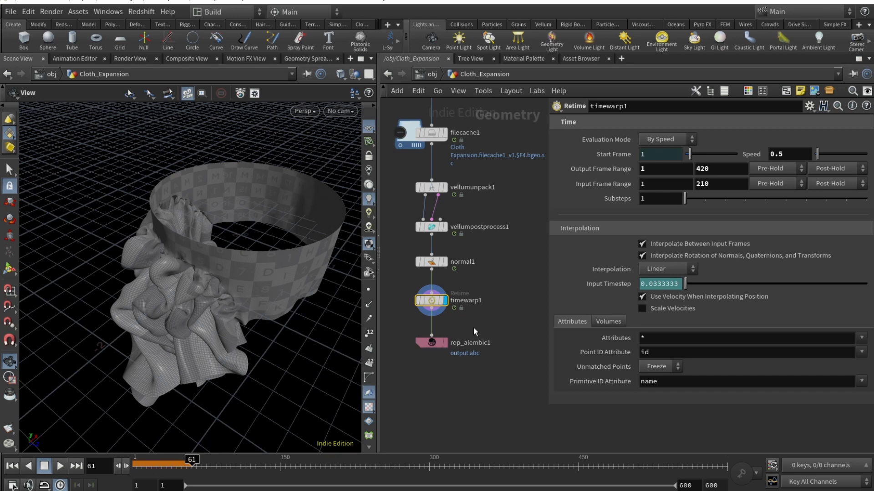
{"action": "left_click", "coordinate": [431, 343]}
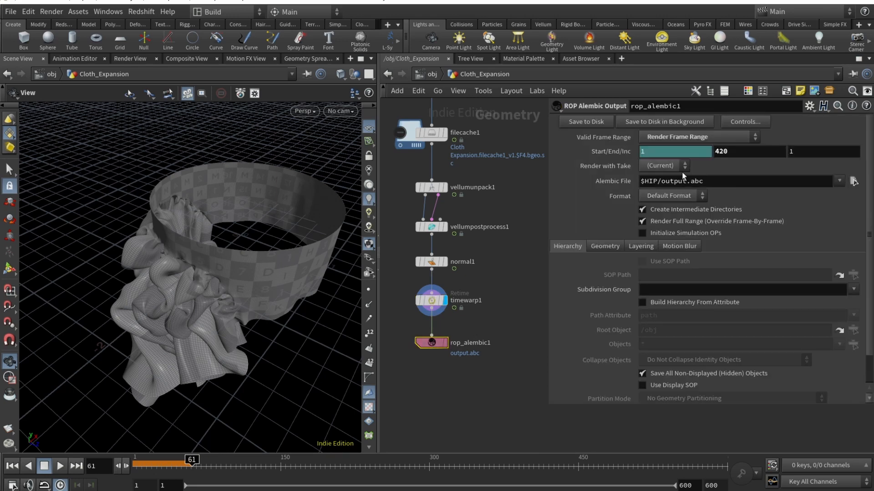
{"action": "left_click", "coordinate": [723, 151]}
{"action": "left_click", "coordinate": [496, 271]}
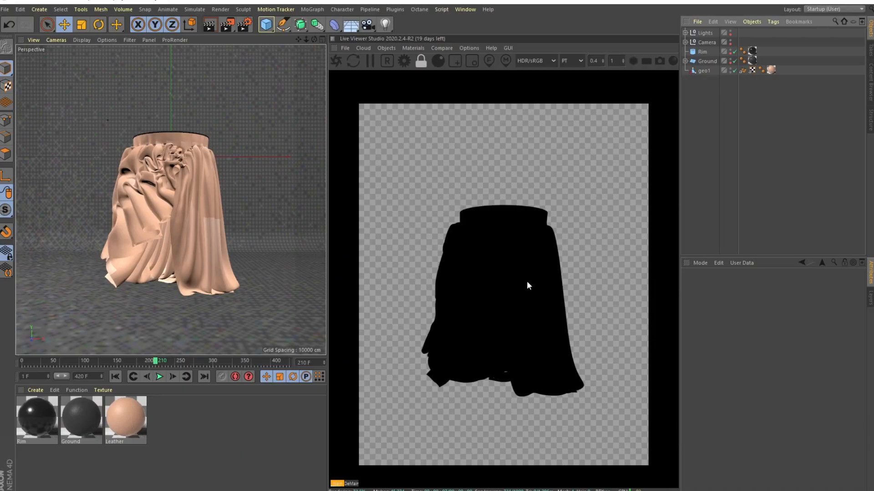
Step: In Cinema 4D, expand the Camera group, leave the OctaneCamera view, and inspect the whole scene with its backdrop and area lights
{"action": "left_click", "coordinate": [404, 61]}
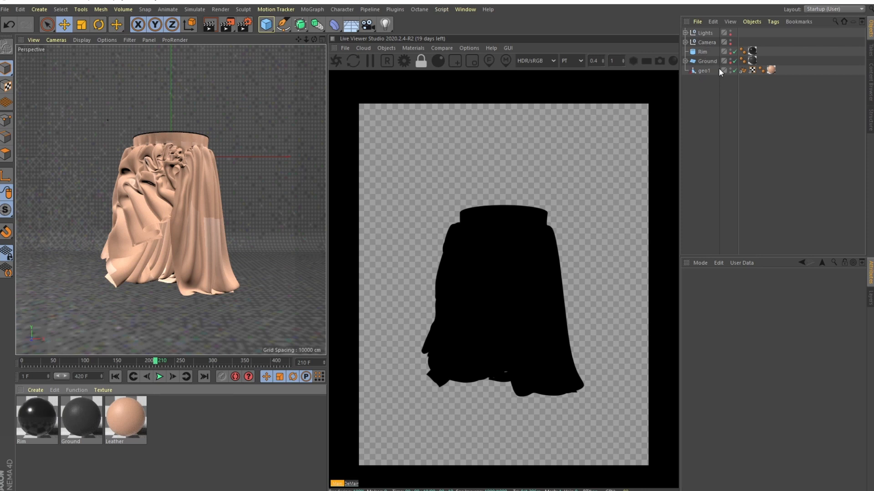
{"action": "left_click", "coordinate": [729, 62]}
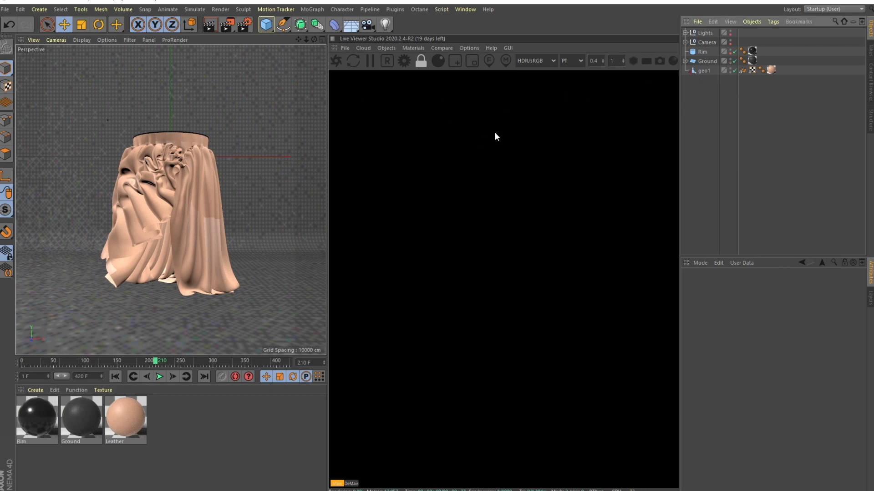
{"action": "left_click", "coordinate": [710, 53]}
{"action": "left_click", "coordinate": [685, 42]}
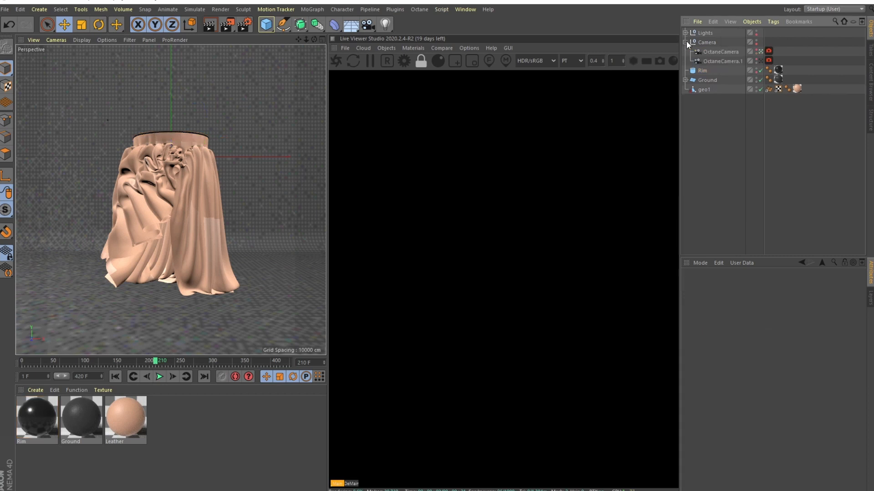
{"action": "left_click", "coordinate": [759, 51]}
{"action": "scroll", "coordinate": [199, 214], "scroll_direction": "down", "scroll_amount": 5}
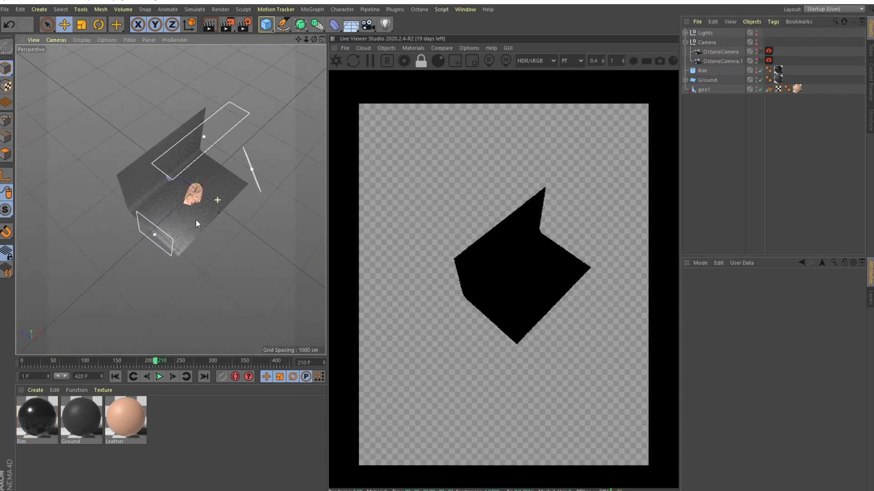
{"action": "left_click_drag", "start_coordinate": [196, 220], "coordinate": [181, 211], "text": "alt"}
{"action": "scroll", "coordinate": [150, 198], "scroll_direction": "up", "scroll_amount": 3}
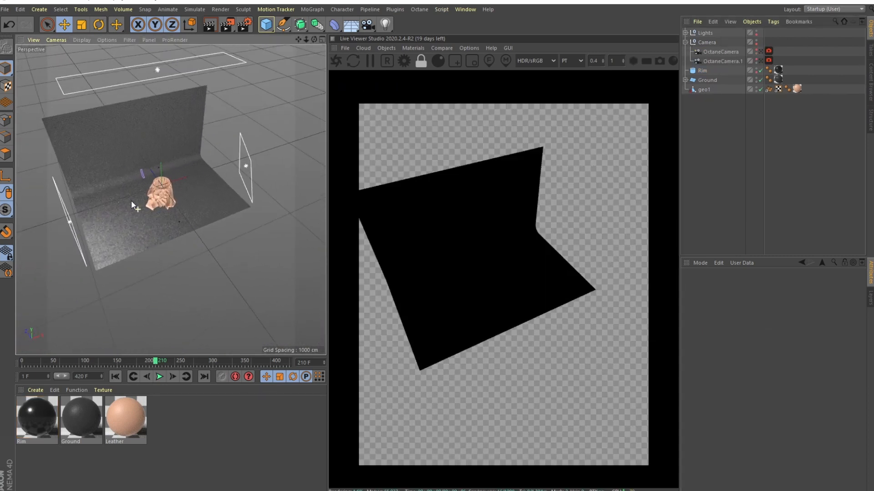
{"action": "left_click_drag", "start_coordinate": [131, 201], "coordinate": [167, 170], "text": "alt"}
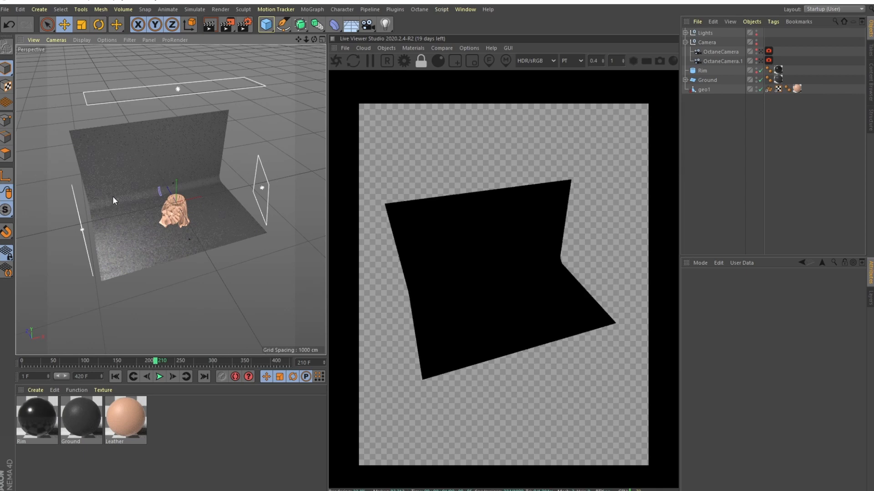
{"action": "left_click_drag", "start_coordinate": [113, 196], "coordinate": [182, 221], "text": "alt"}
Step: Lift the Rim tube about 40 cm above the cloth's upper band and undo the move
{"action": "scroll", "coordinate": [200, 205], "scroll_direction": "up", "scroll_amount": 5}
{"action": "left_click_drag", "start_coordinate": [215, 190], "coordinate": [179, 244], "text": "alt"}
{"action": "scroll", "coordinate": [197, 198], "scroll_direction": "up", "scroll_amount": 5}
{"action": "scroll", "coordinate": [197, 198], "scroll_direction": "up", "scroll_amount": 10}
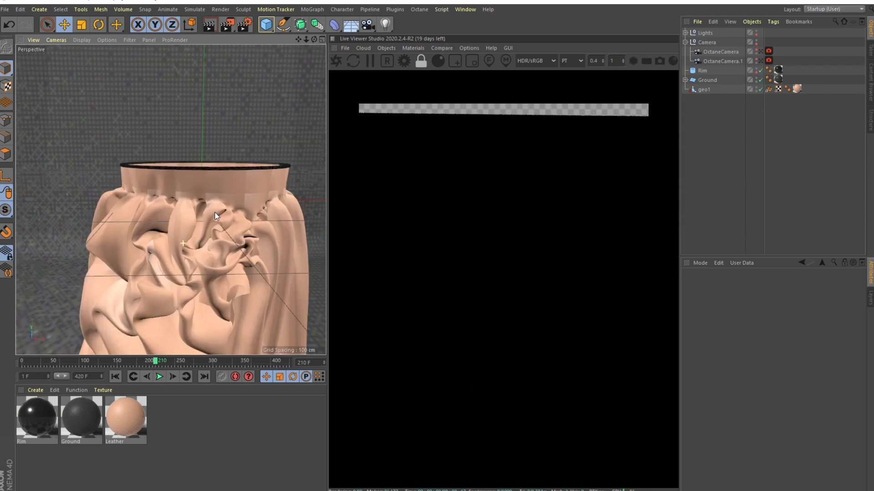
{"action": "scroll", "coordinate": [187, 182], "scroll_direction": "down", "scroll_amount": 5}
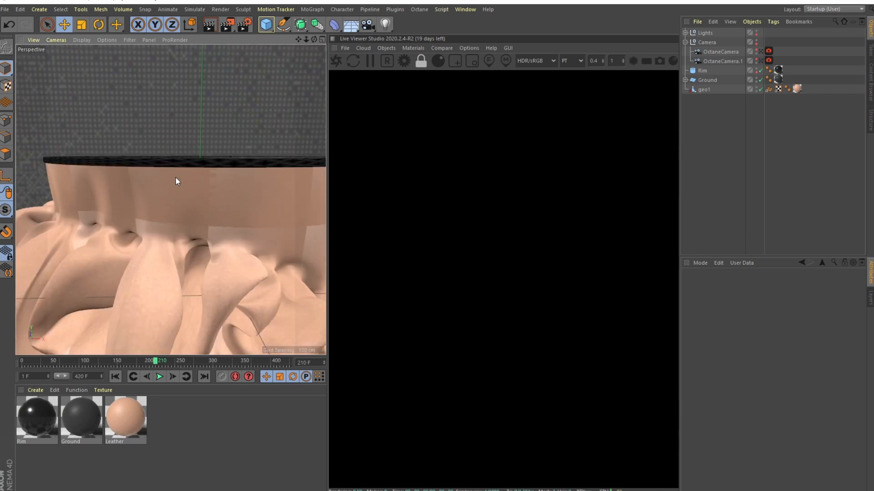
{"action": "left_click", "coordinate": [201, 163]}
{"action": "left_click_drag", "start_coordinate": [207, 112], "coordinate": [201, 45]}
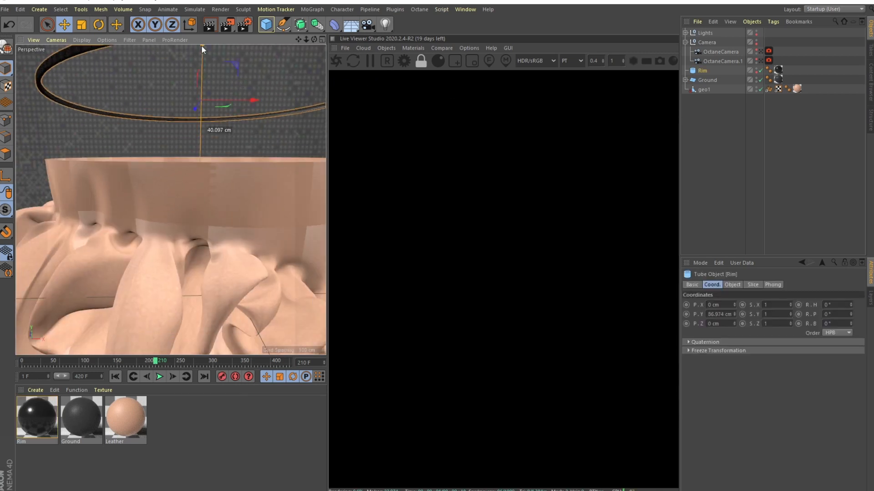
{"action": "key", "text": "ctrl+z"}
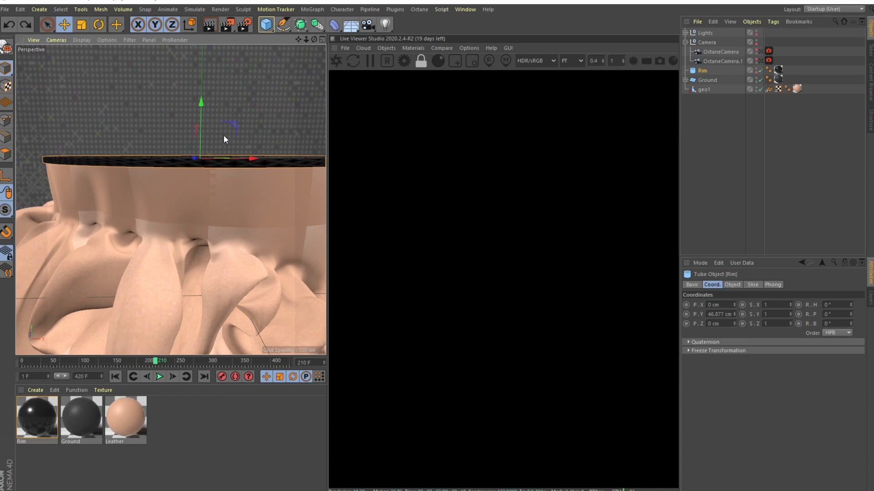
Step: Inspect the rim and folds up close, and select the geo1 Alembic and the Ground plane to view their properties
{"action": "left_click_drag", "start_coordinate": [225, 137], "coordinate": [154, 82], "text": "alt"}
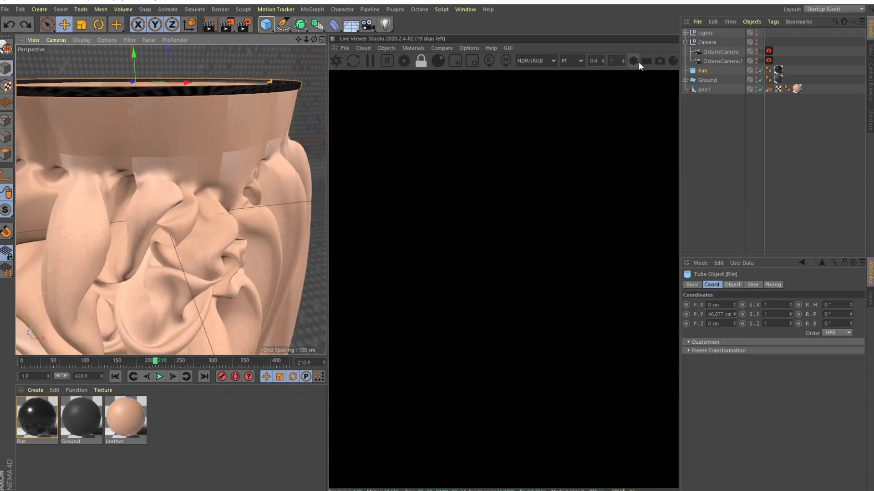
{"action": "left_click_drag", "start_coordinate": [191, 167], "coordinate": [206, 141], "text": "alt"}
{"action": "right_click_drag", "start_coordinate": [205, 141], "coordinate": [126, 166], "text": "alt"}
{"action": "middle_click_drag", "start_coordinate": [200, 211], "coordinate": [257, 186], "text": "alt"}
{"action": "mouse_move", "coordinate": [136, 201]}
{"action": "right_mouse_down", "text": "alt"}
{"action": "mouse_move", "coordinate": [195, 186]}
{"action": "mouse_move", "coordinate": [132, 203]}
{"action": "right_mouse_up", "text": "alt"}
{"action": "left_click", "coordinate": [207, 207]}
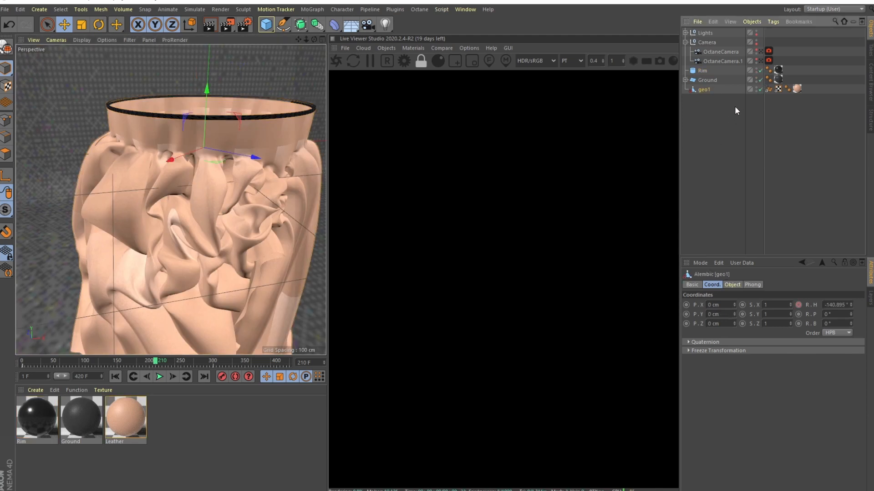
{"action": "left_click", "coordinate": [704, 80]}
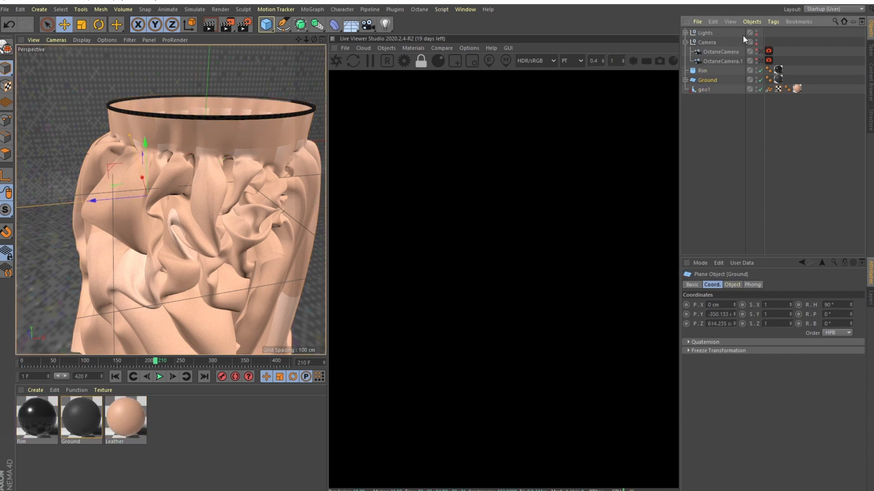
Step: Expand the Lights group and examine how the three Octane area lights are arranged around the backdrop
{"action": "left_click", "coordinate": [685, 32]}
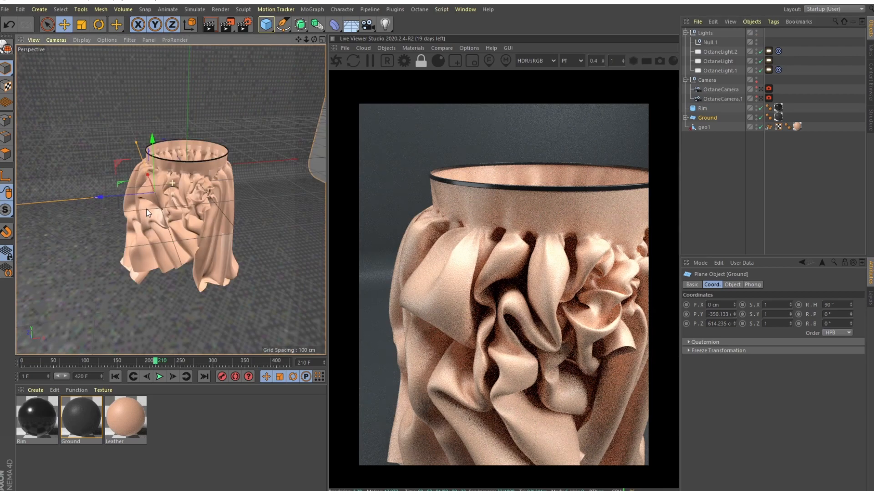
{"action": "left_click_drag", "start_coordinate": [196, 211], "coordinate": [176, 194], "text": "alt"}
{"action": "scroll", "coordinate": [159, 194], "scroll_direction": "down", "scroll_amount": 6}
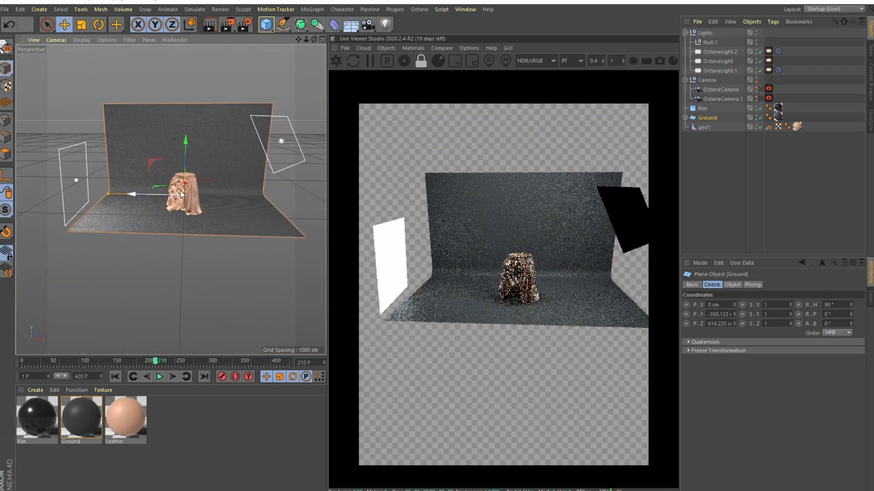
{"action": "left_click_drag", "start_coordinate": [70, 207], "coordinate": [141, 156], "text": "alt"}
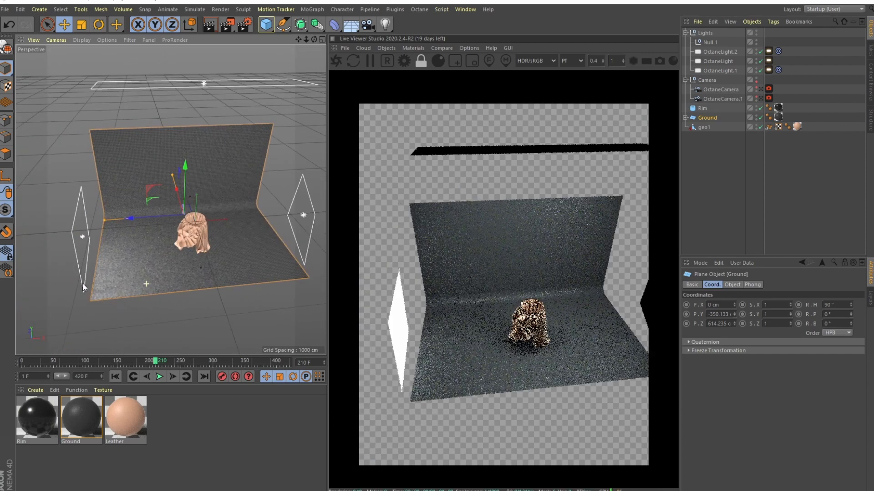
Step: Return to the OctaneCamera view and clear the object selection
{"action": "left_click", "coordinate": [761, 98]}
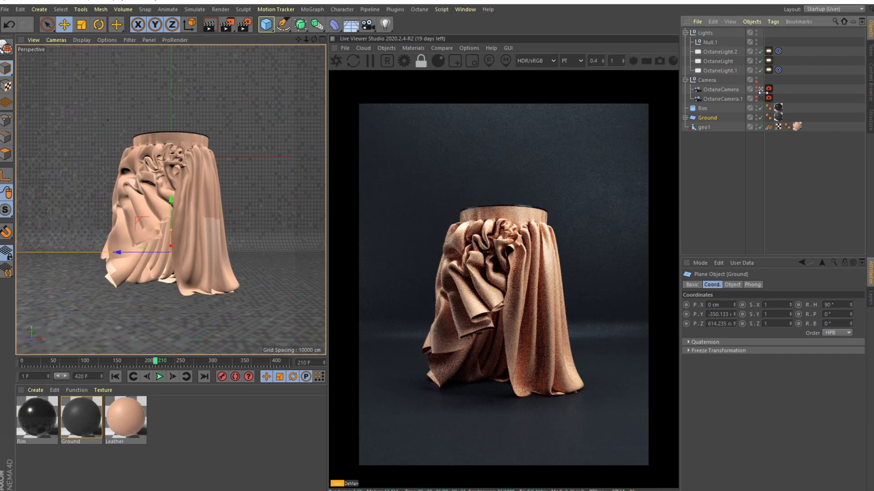
{"action": "left_click", "coordinate": [768, 89]}
{"action": "left_click", "coordinate": [778, 85]}
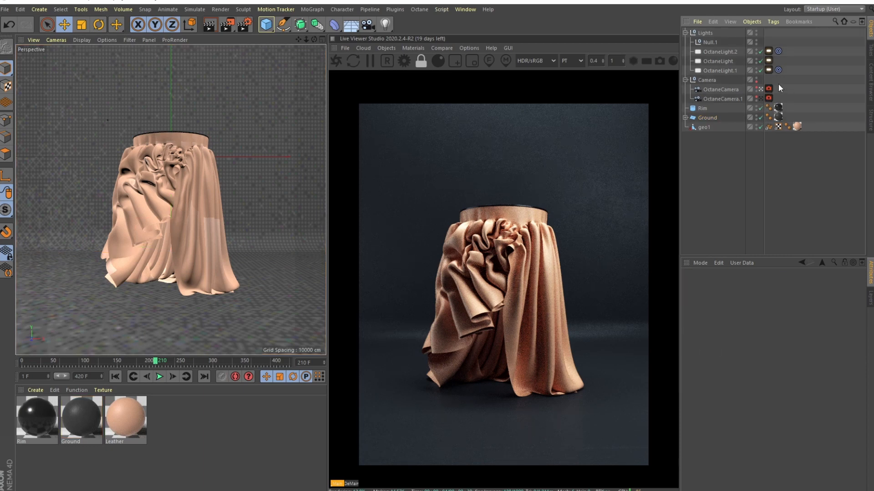
Step: Switch OctaneLight and OctaneLight.1 off and back on one at a time to compare each light's contribution to the render
{"action": "left_click", "coordinate": [760, 61]}
{"action": "left_click", "coordinate": [760, 61]}
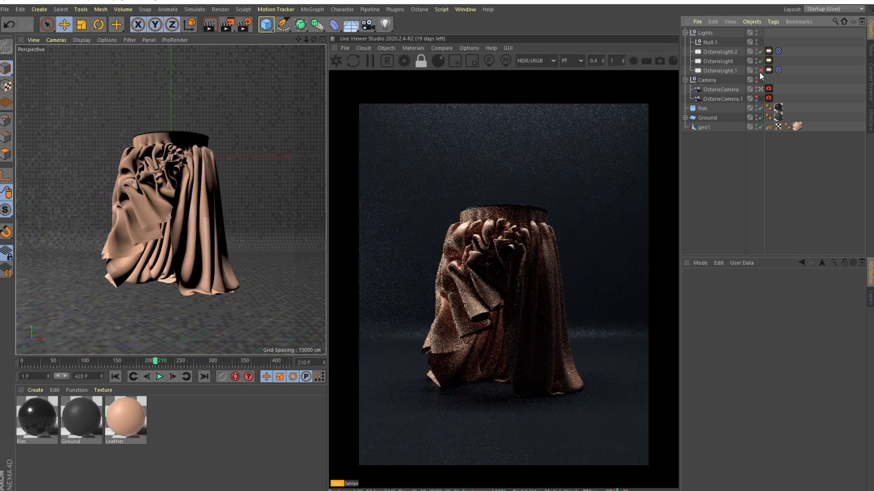
{"action": "left_click", "coordinate": [759, 72]}
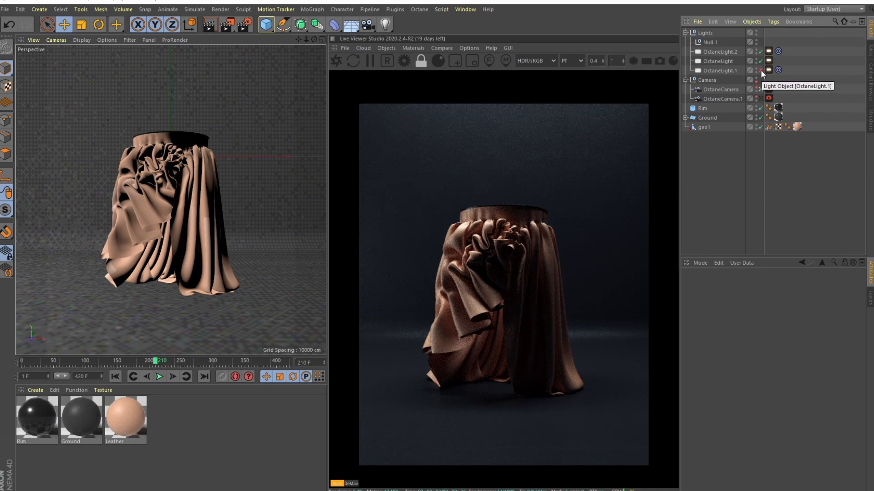
{"action": "left_click", "coordinate": [760, 71]}
{"action": "left_click", "coordinate": [760, 61]}
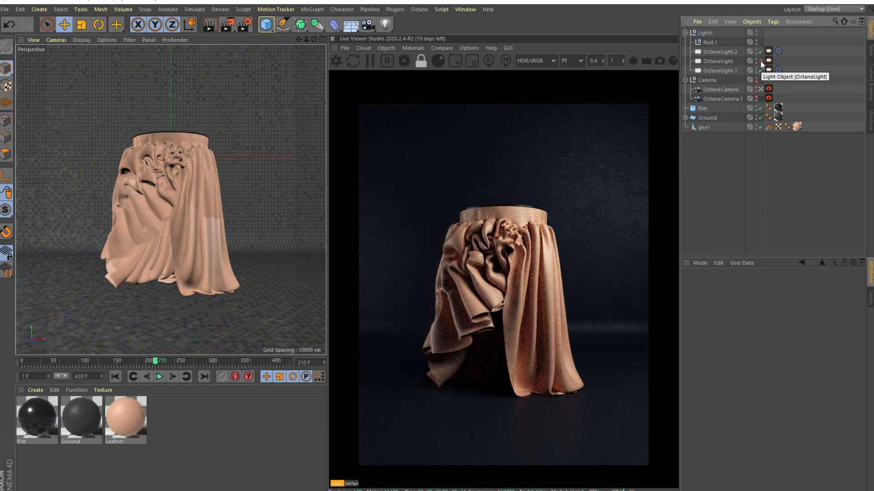
{"action": "left_click", "coordinate": [760, 60]}
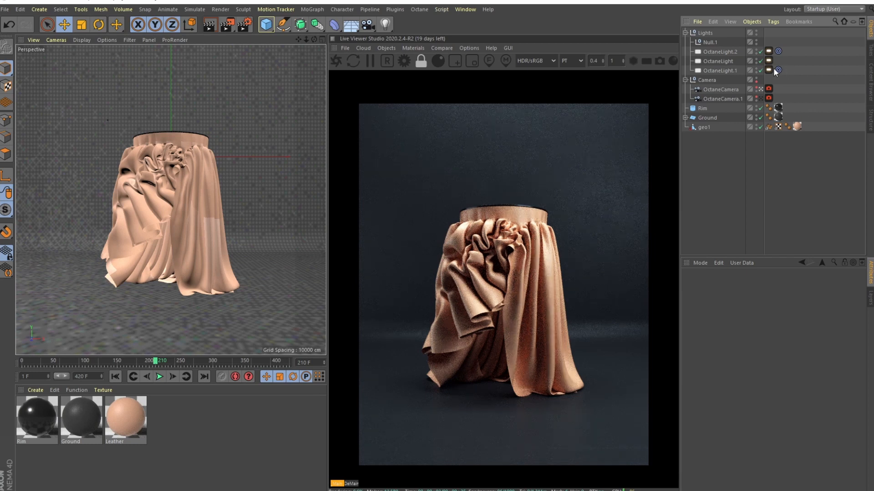
Step: Review the Camera Imager settings in the OctaneCamera's Octane tag, including exposure, highlight compression and gamma, and clear the selection
{"action": "left_click", "coordinate": [769, 89]}
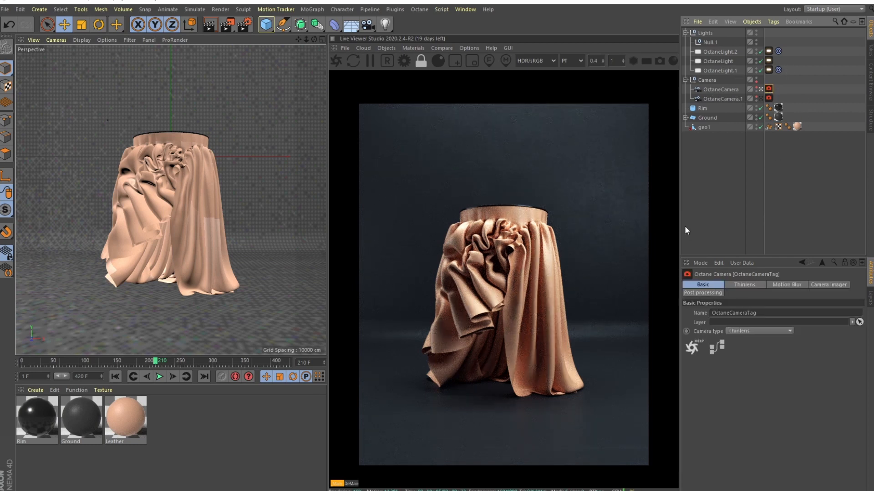
{"action": "left_click", "coordinate": [801, 286]}
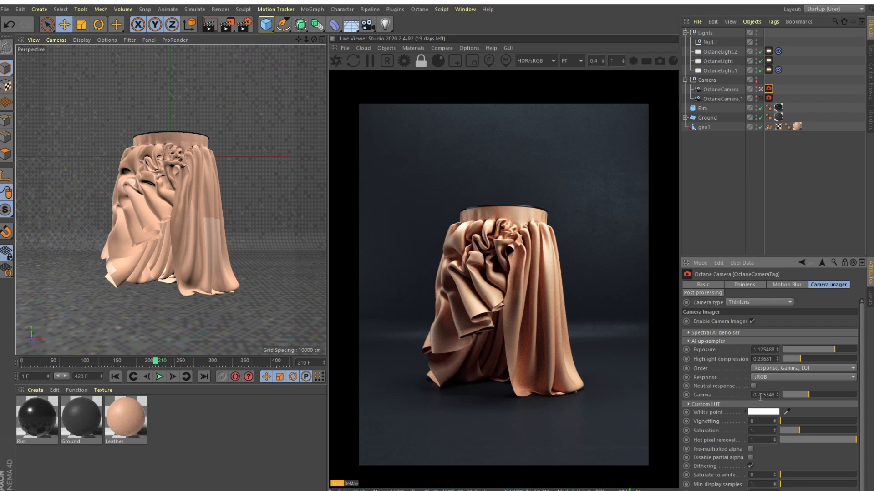
{"action": "left_click", "coordinate": [763, 359]}
{"action": "scroll", "coordinate": [728, 423], "scroll_direction": "down", "scroll_amount": 1}
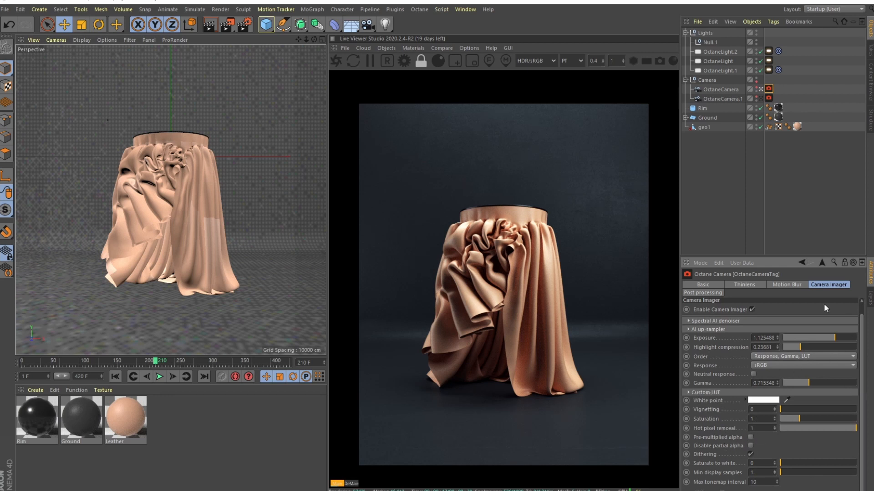
{"action": "left_click", "coordinate": [753, 217]}
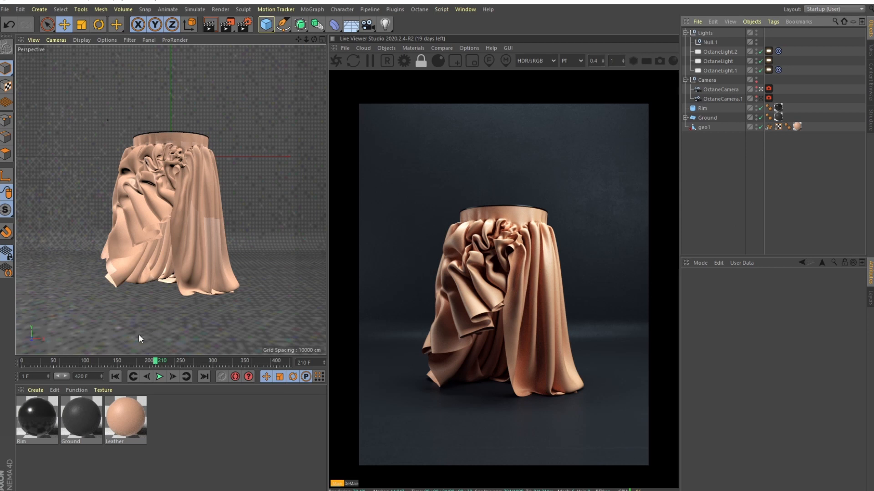
Step: Preview the cloth animation in the live render at frames 121 and 268
{"action": "left_click", "coordinate": [74, 360]}
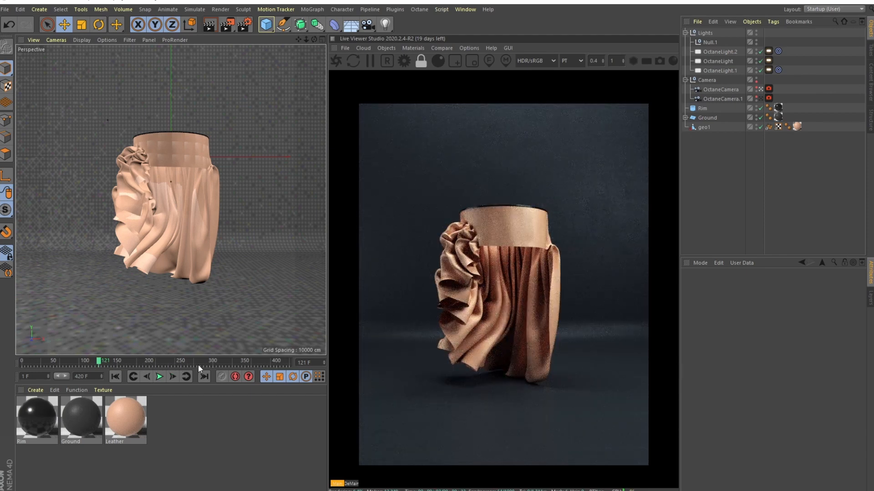
{"action": "left_click", "coordinate": [193, 362]}
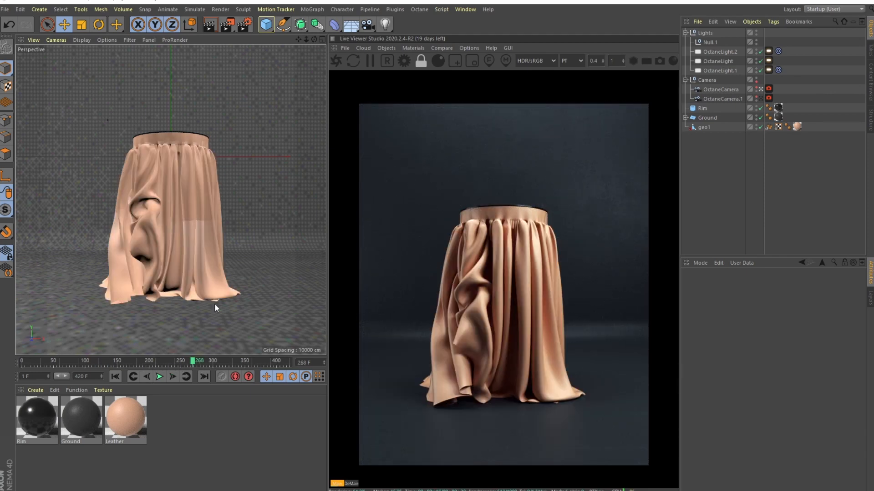